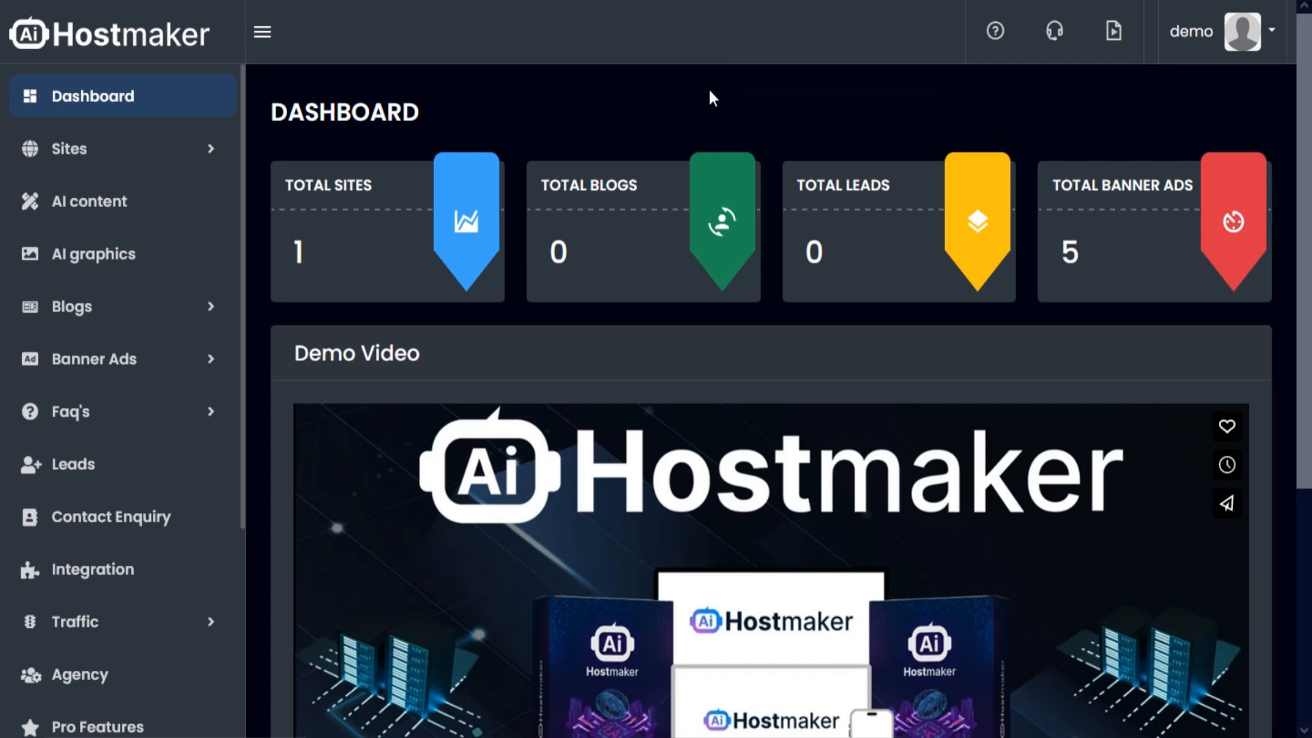
- Start creating a new site with the subdomain linkuphosts
left_click(213, 152)
left_click(164, 194)
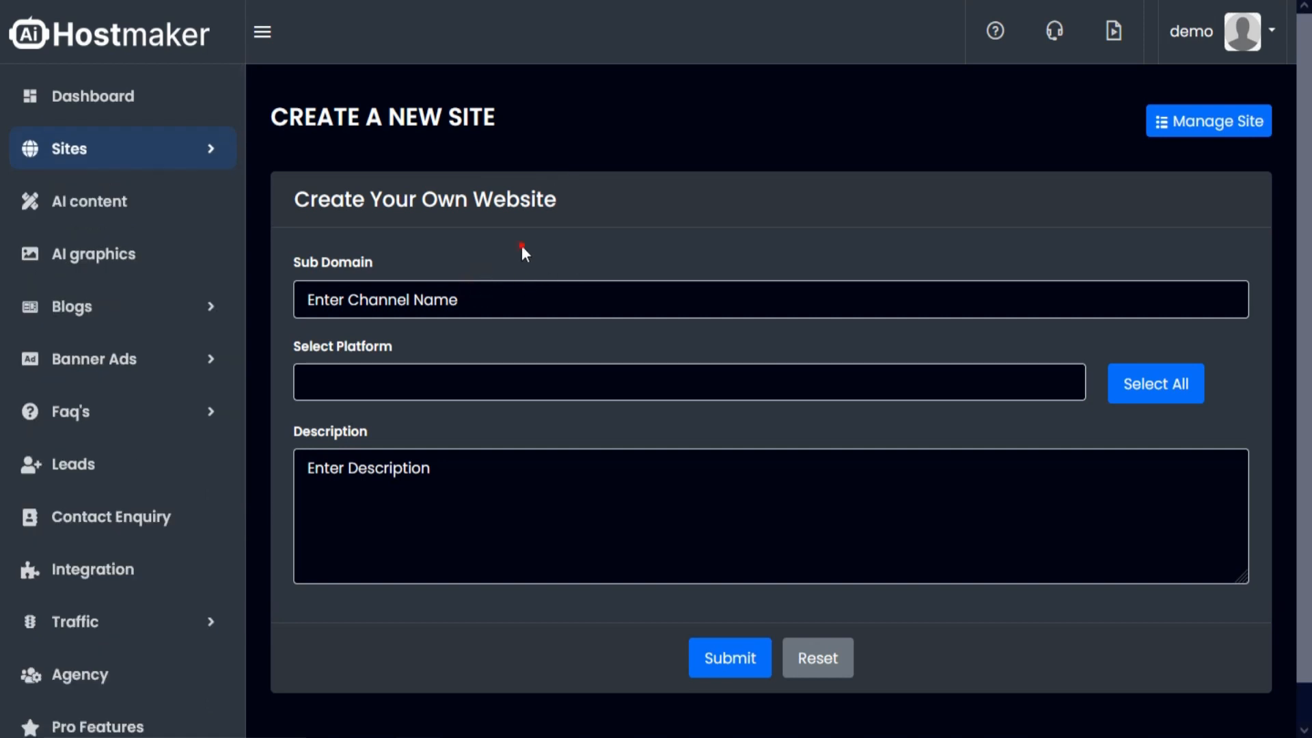
type("linkuphosts")
- Add platforms TMDHosting, HostGator, Hostwinds, DreamHost, JustHost and A2 Hosting, enter the description "This is your DFY Hosting affiliate site.", and submit the site
left_click(458, 381)
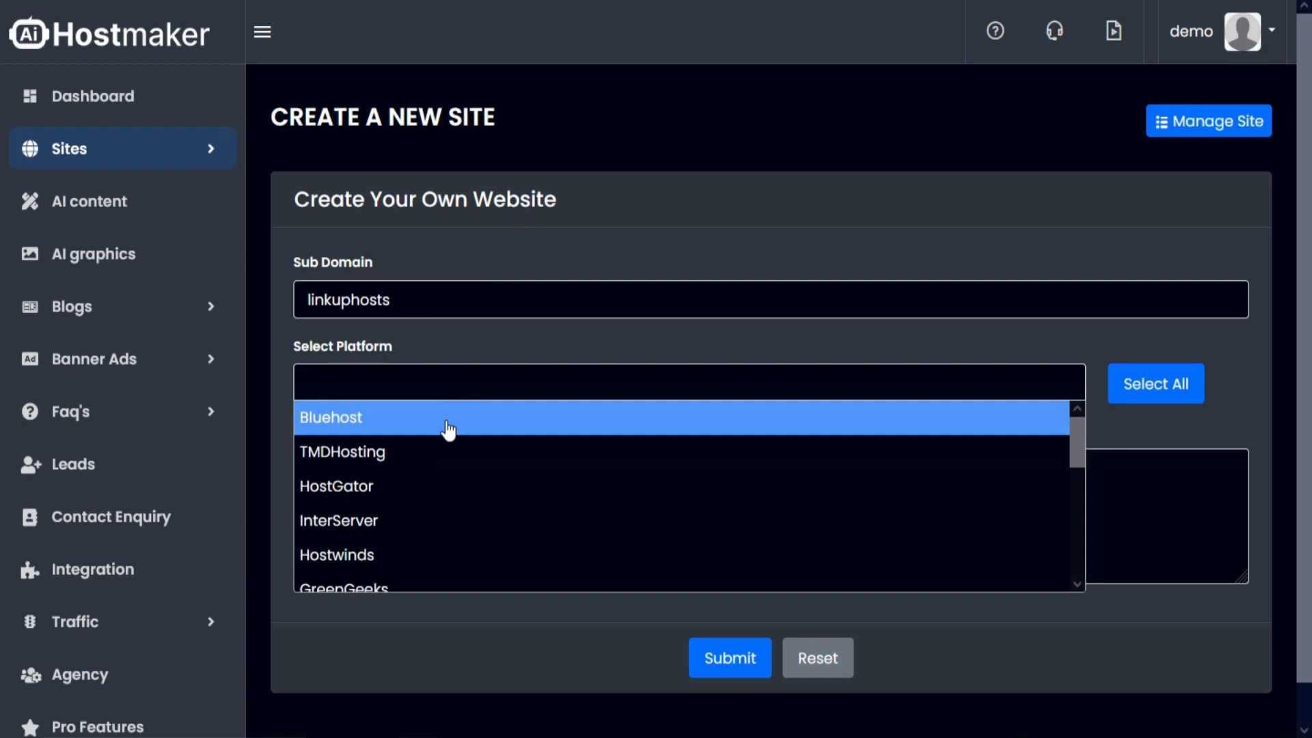
scroll(445, 454, "down", 5)
scroll(442, 473, "down", 5)
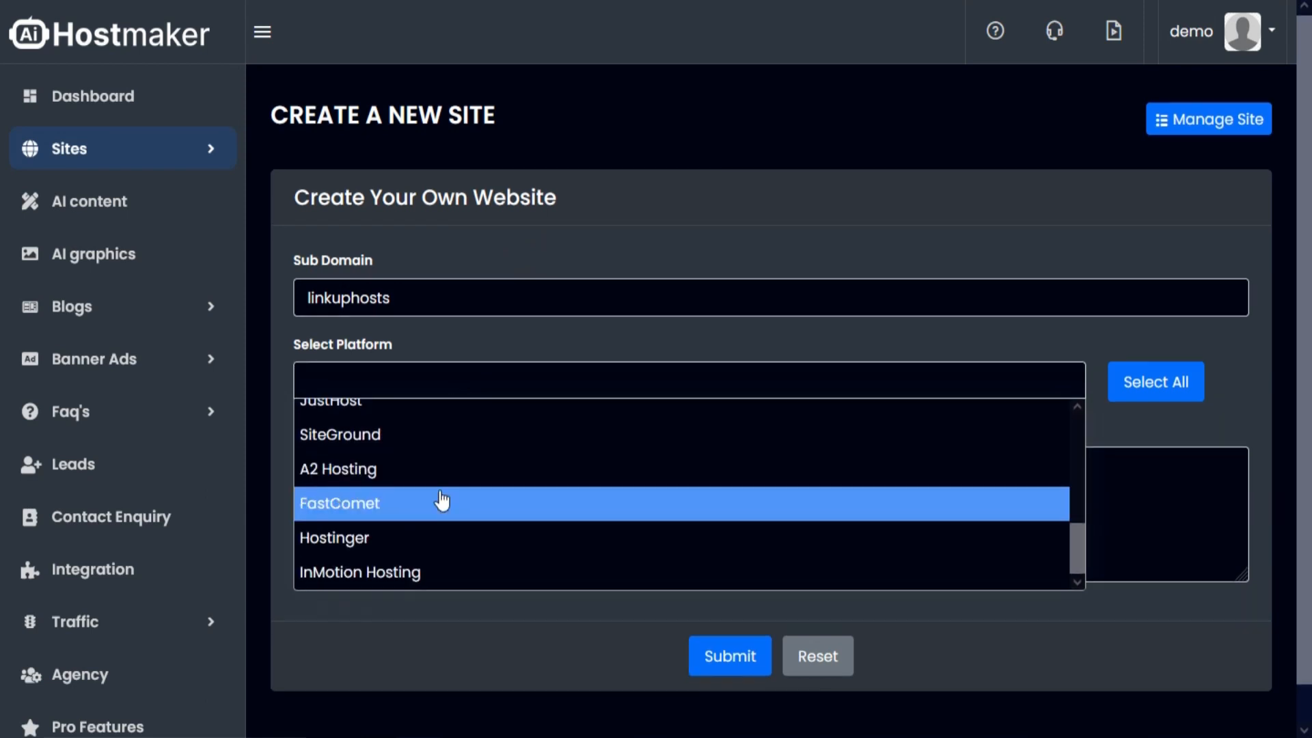
scroll(433, 527, "up", 10)
left_click(423, 418)
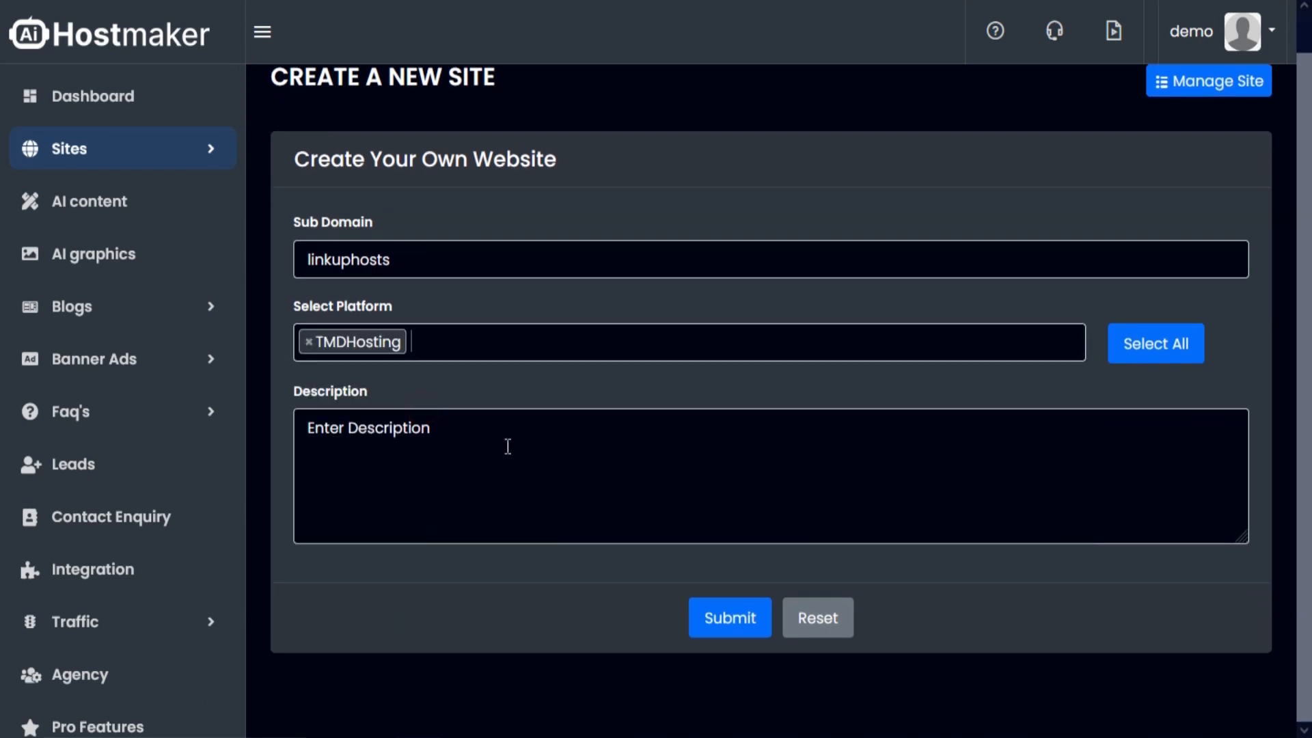
left_click(474, 341)
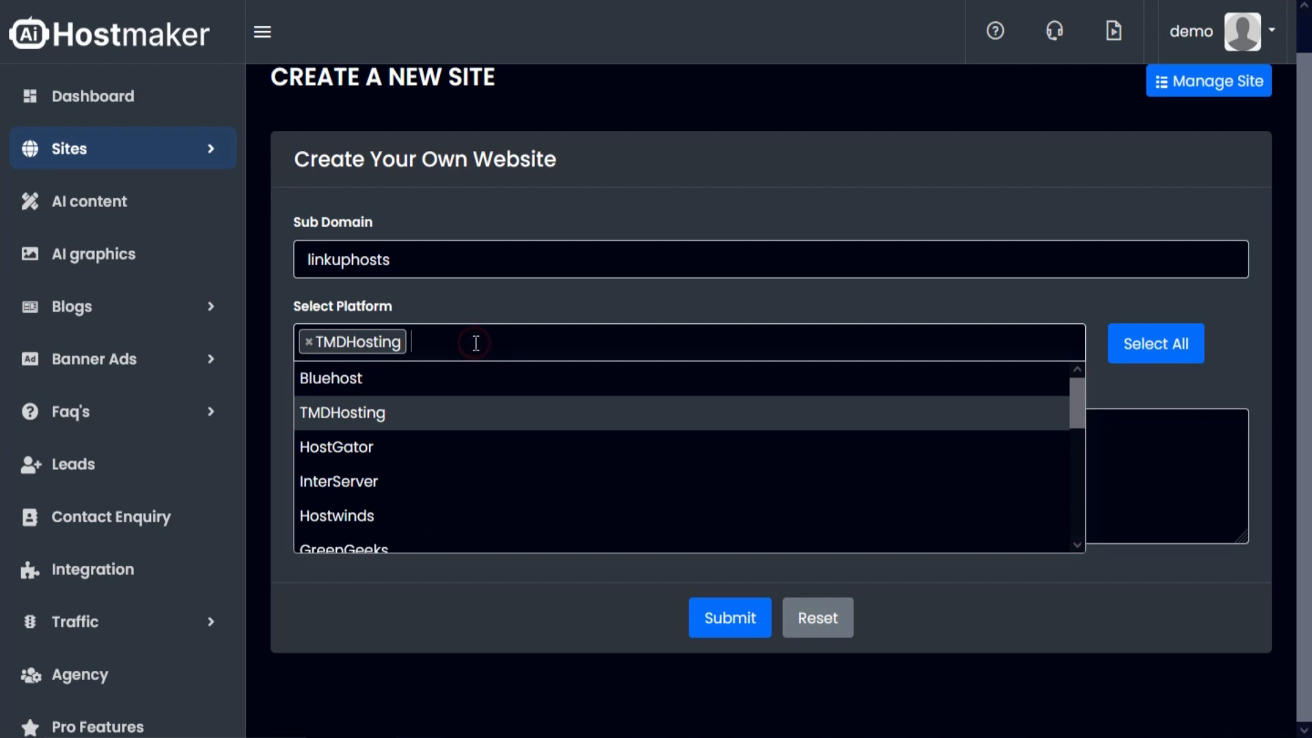
left_click(441, 447)
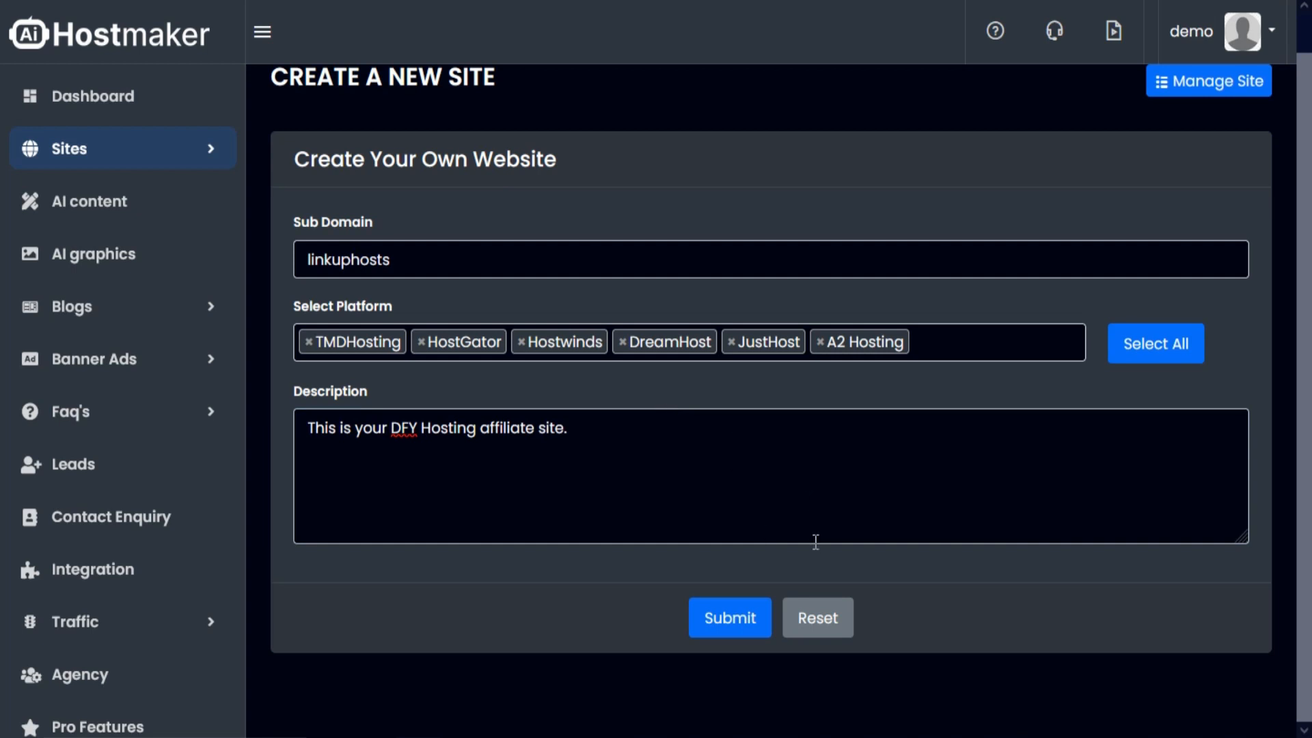
left_click(733, 628)
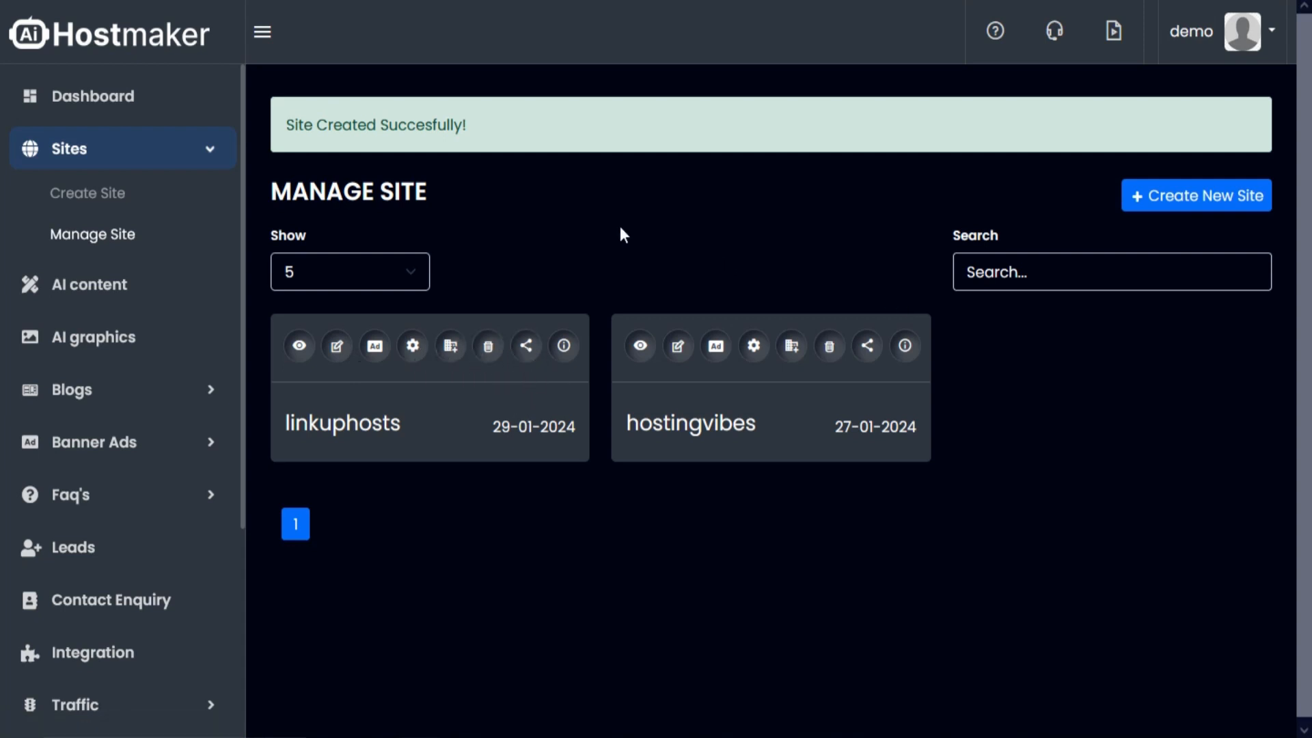
left_click(374, 347)
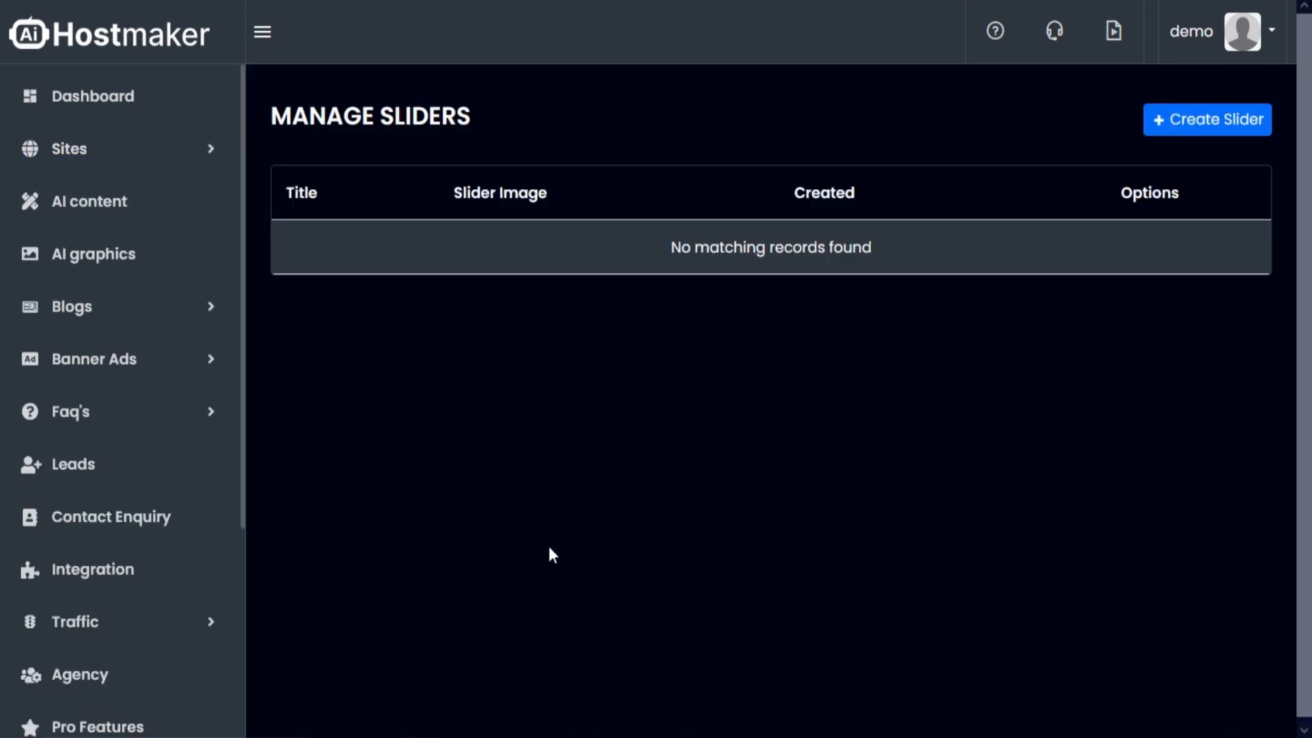
left_click(1213, 123)
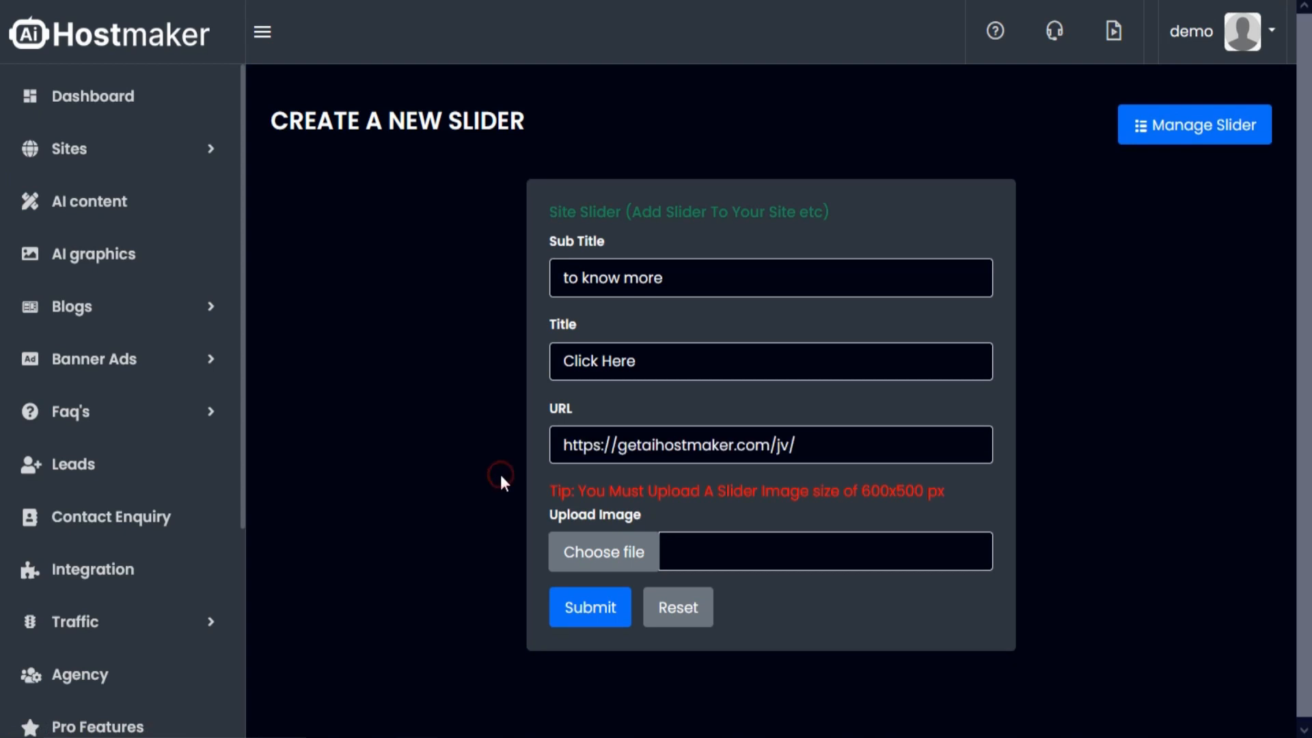
left_click(576, 566)
left_click(624, 205)
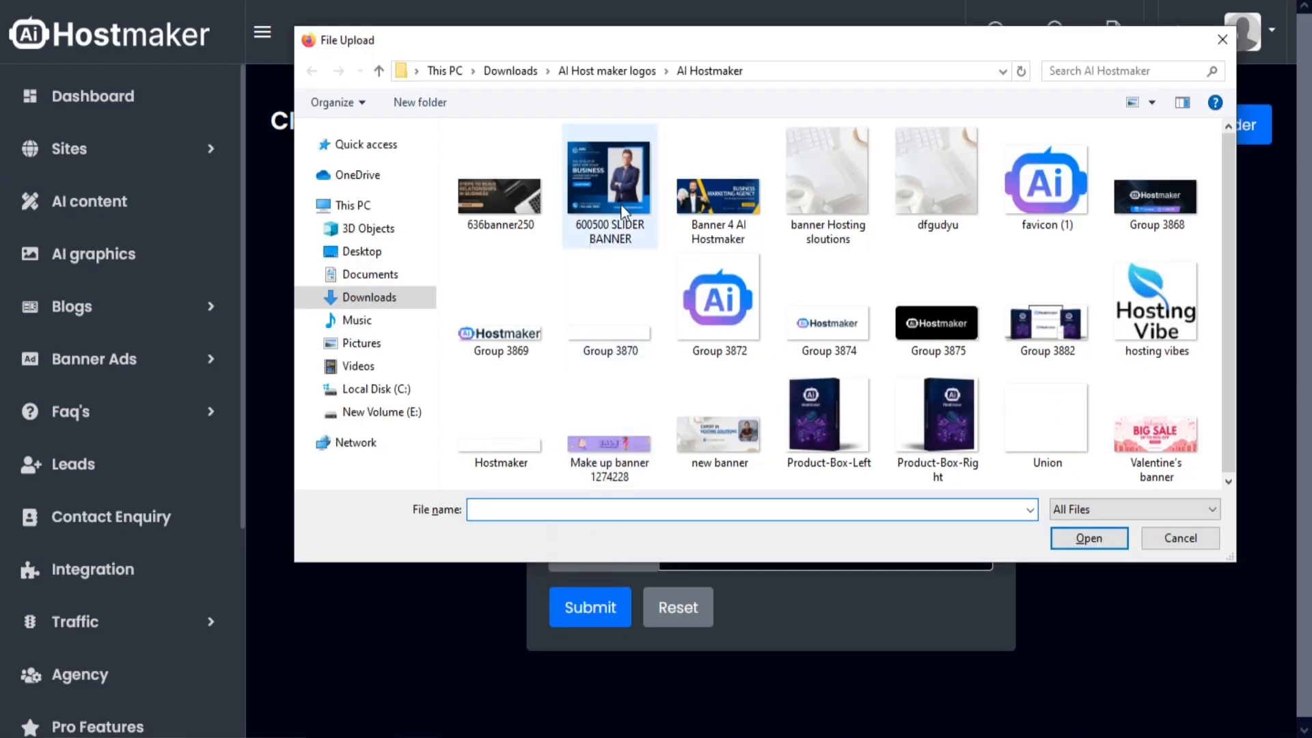
left_click(1089, 538)
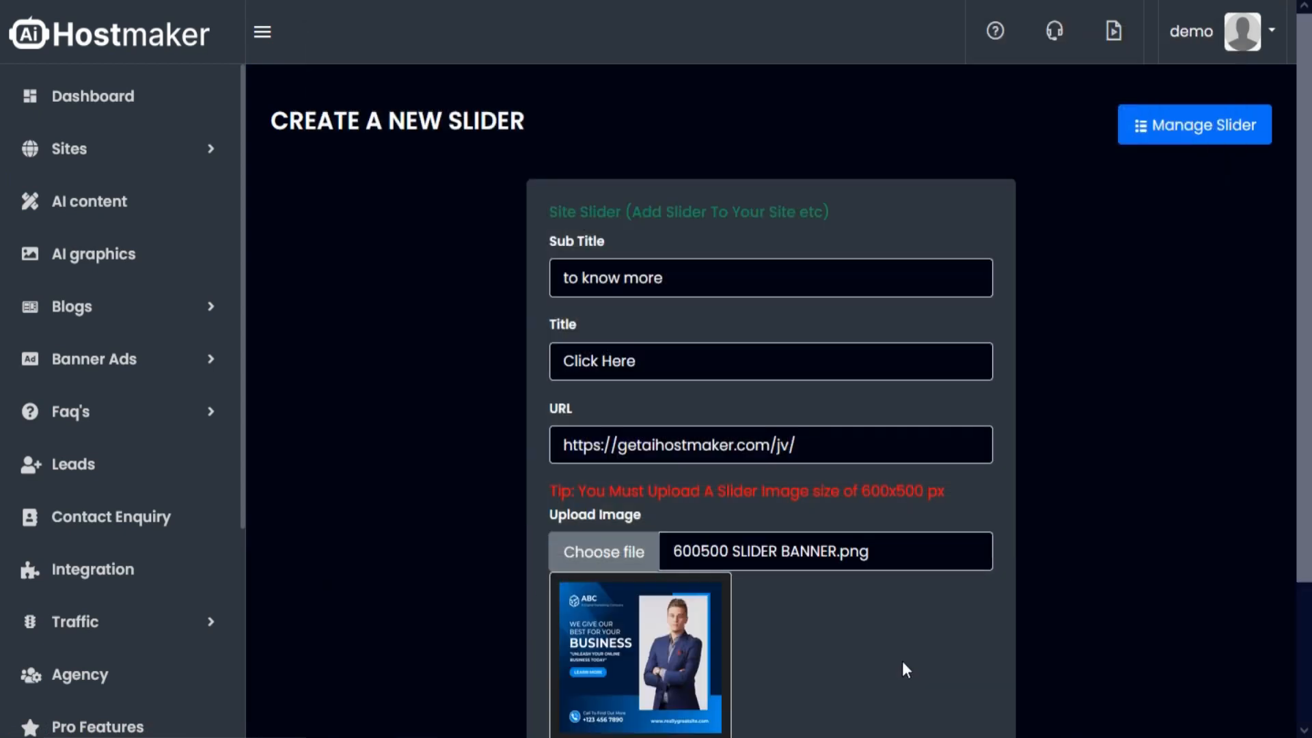
scroll(901, 661, "down", 2)
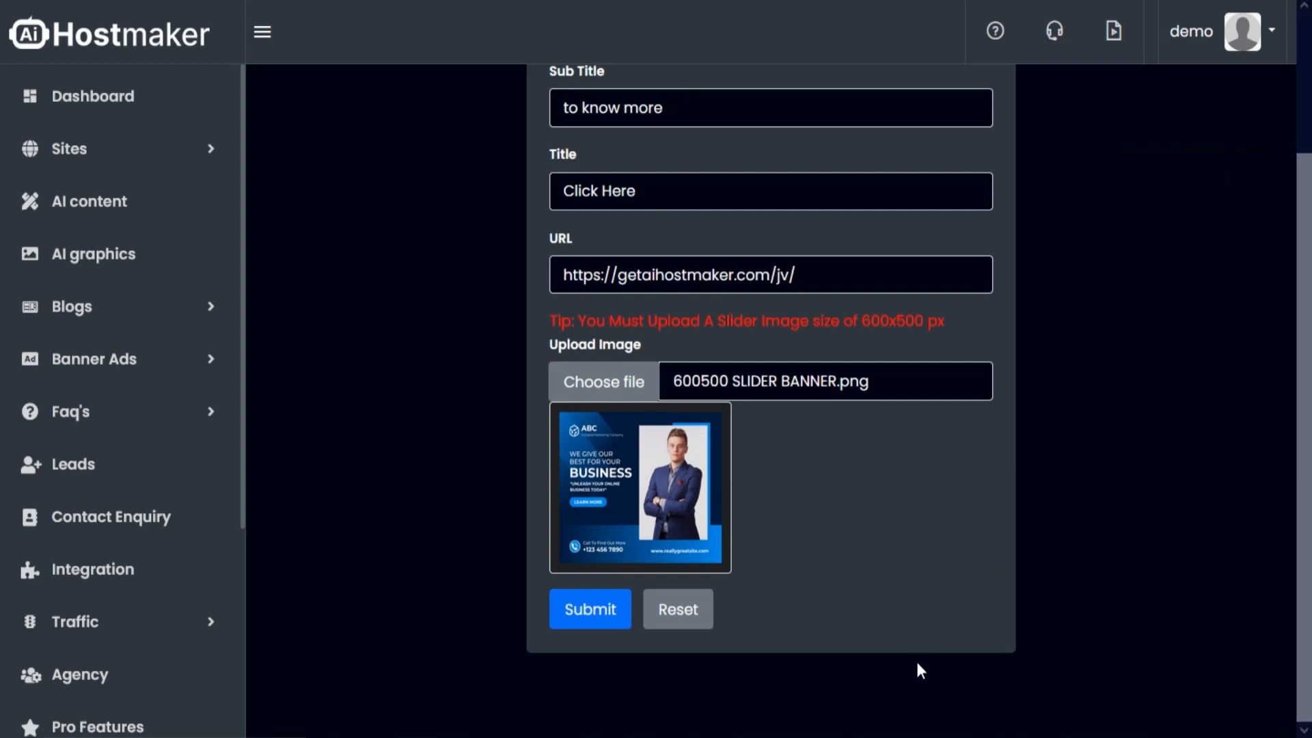
left_click(592, 615)
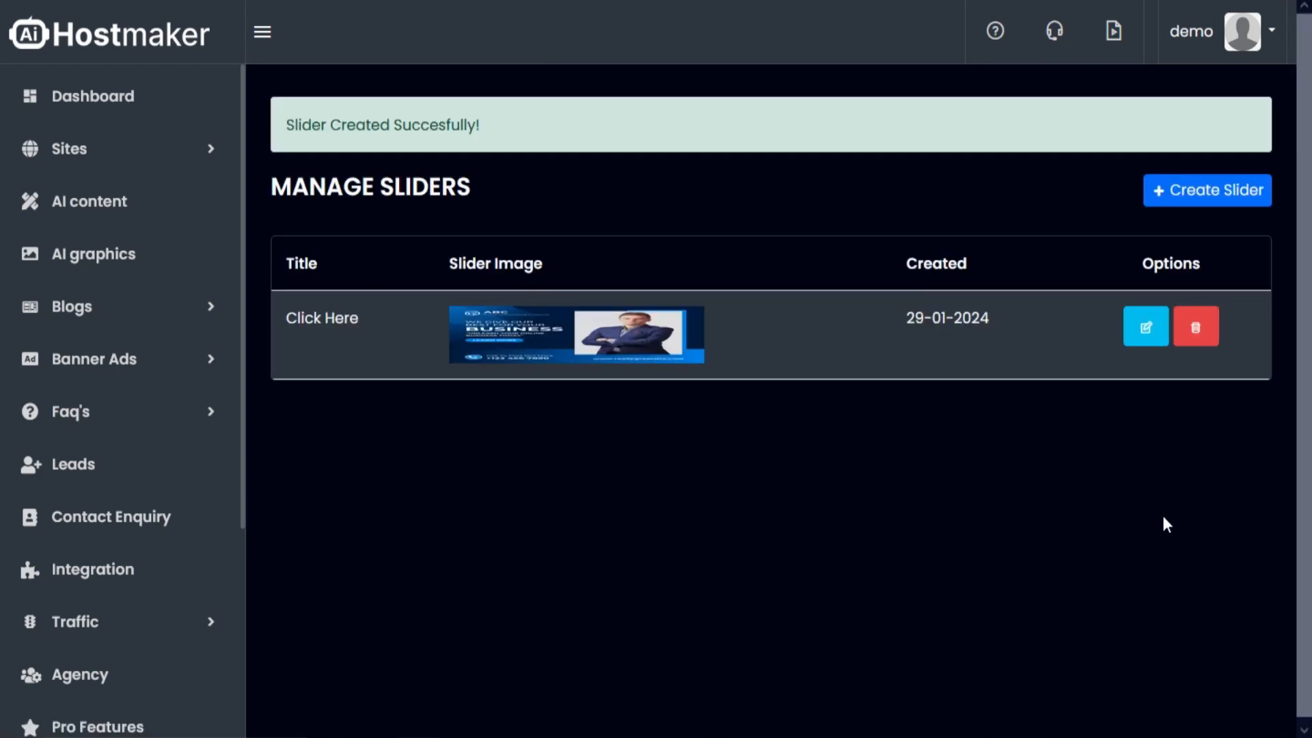
left_click(1195, 328)
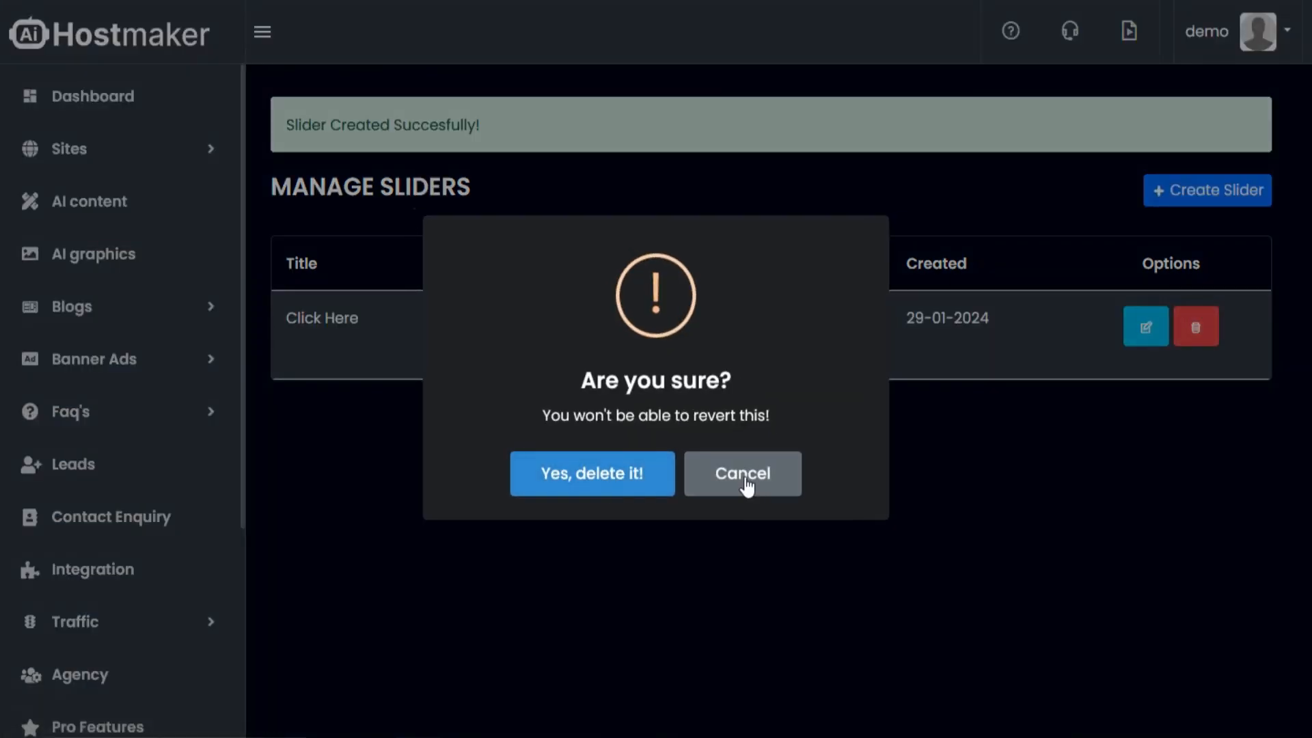
left_click(746, 480)
left_click(664, 406)
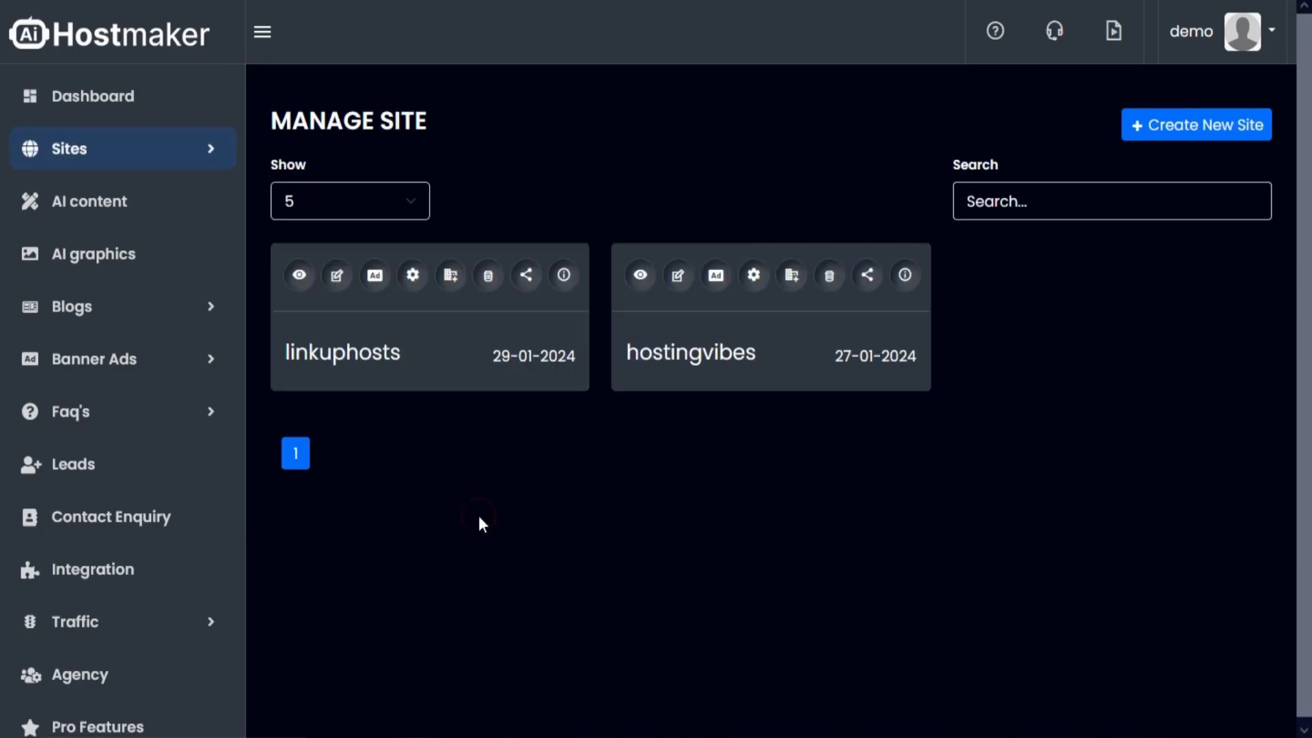
- In the linkuphosts site settings, enter meta title "LinkUpHosts" and the meta description beginning "Explore our affiliate links to access exclusive deals and discounts"
left_click(410, 280)
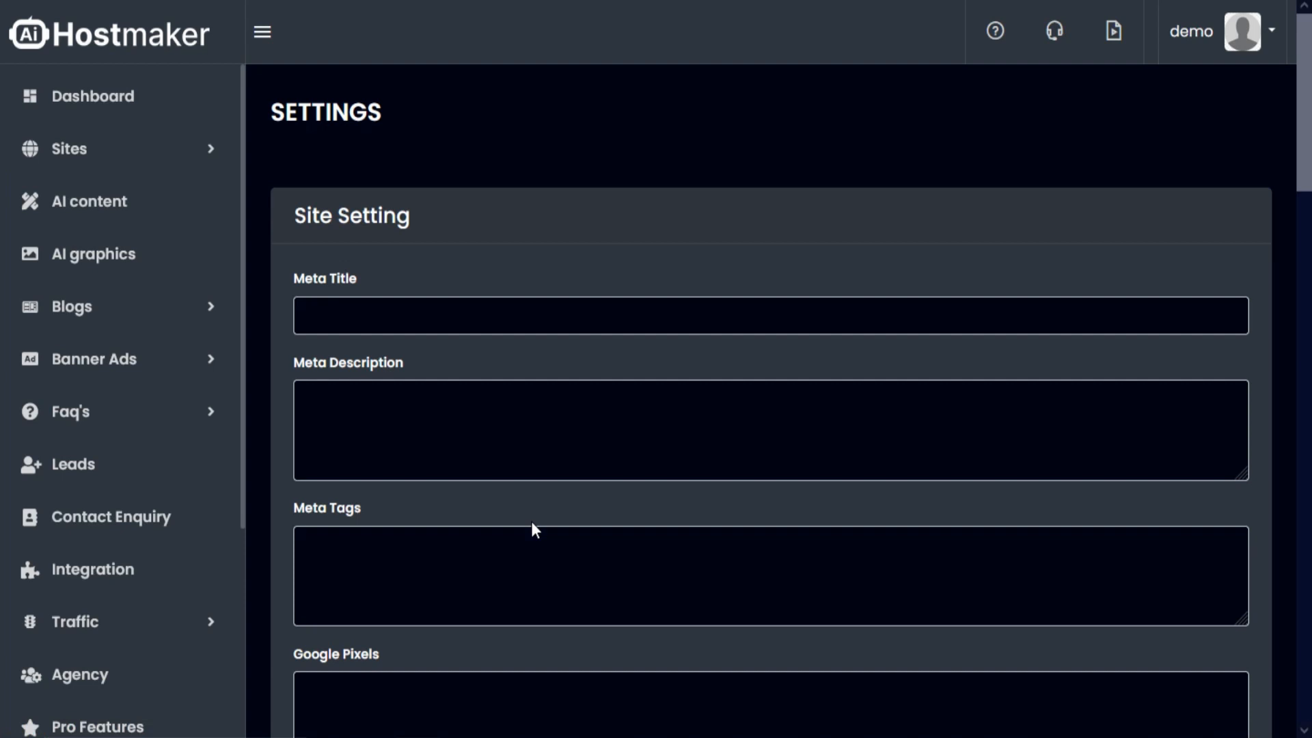
left_click(608, 214)
type("LinkUpHosts")
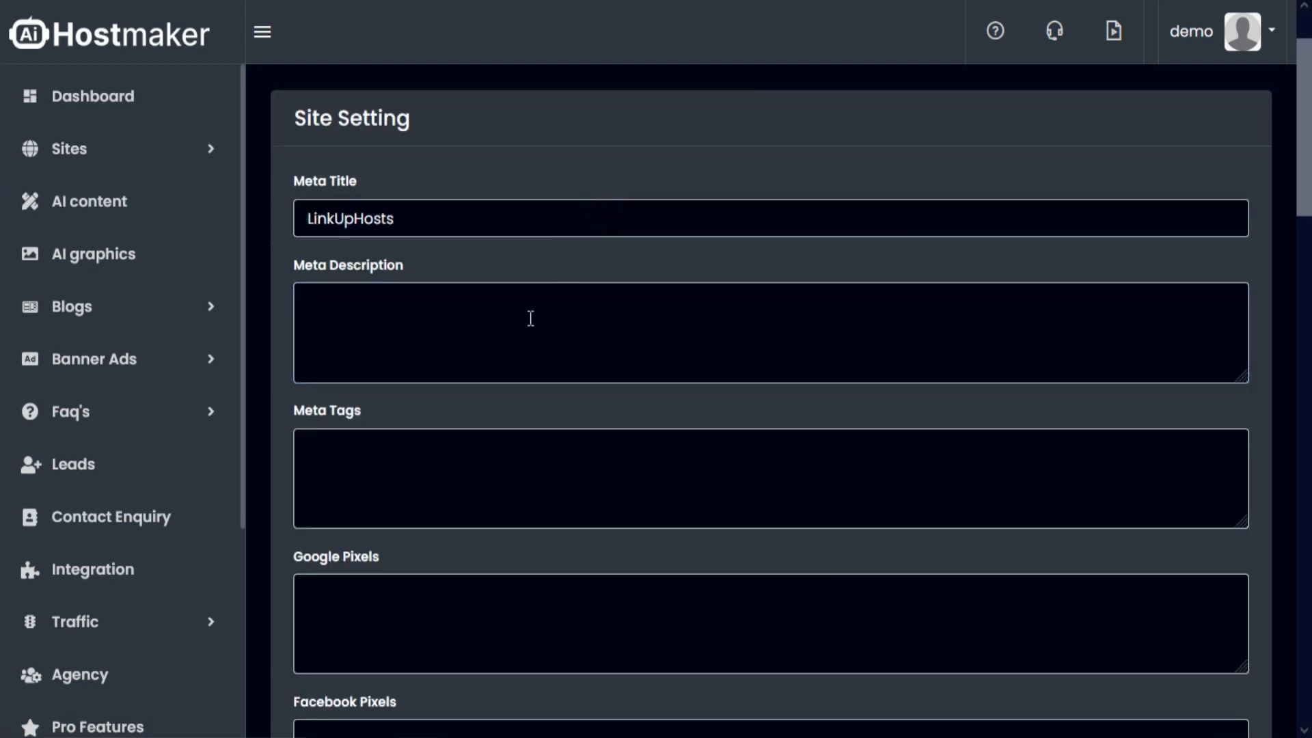
left_click(527, 322)
type("Explore our affiliate links to access exclusive deals and discounts, ensuring you get the best value for your web hosting needs. LinkUpHosts – Where Connectivity and Hosting Excellence Unite!")
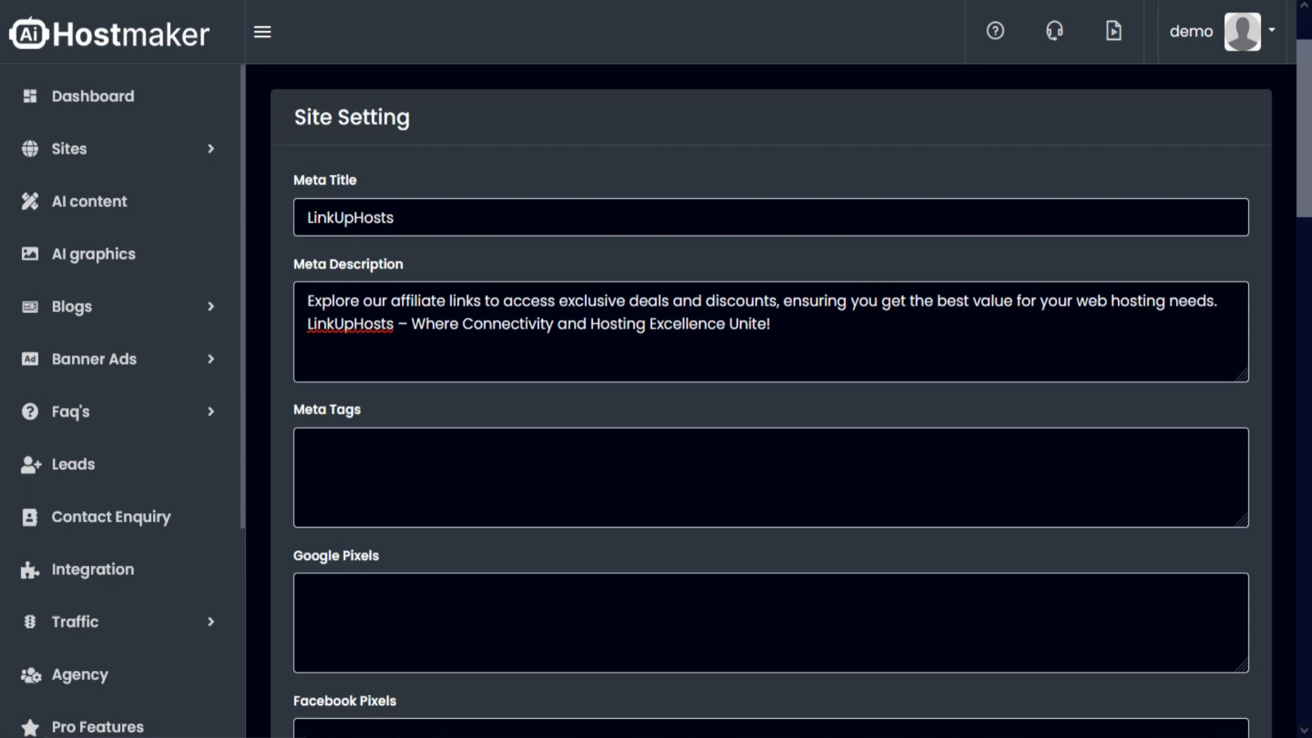
- Examine the meta tags, Google and Facebook pixel, live chat, analytics, third-party, Amazon Ads and Prime Video script fields in the site settings
scroll(519, 339, "down", 3)
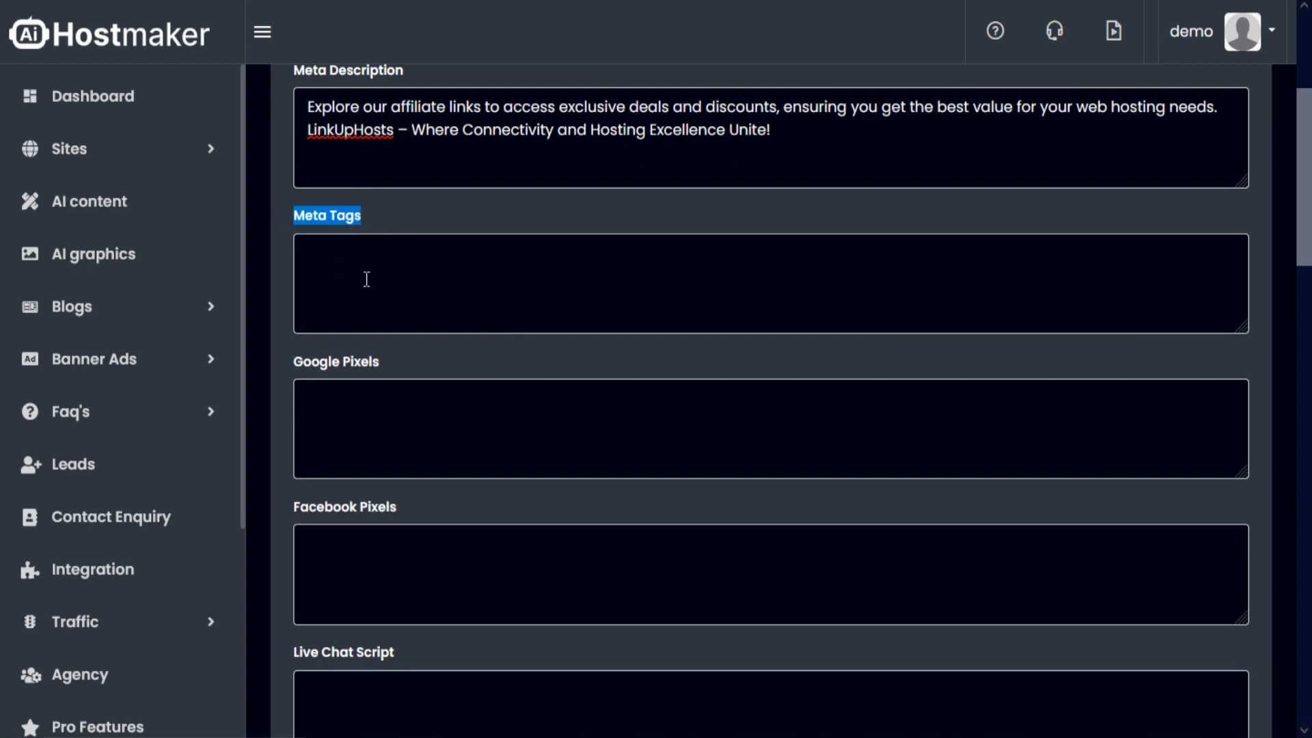
scroll(322, 277, "down", 2)
left_click(387, 266)
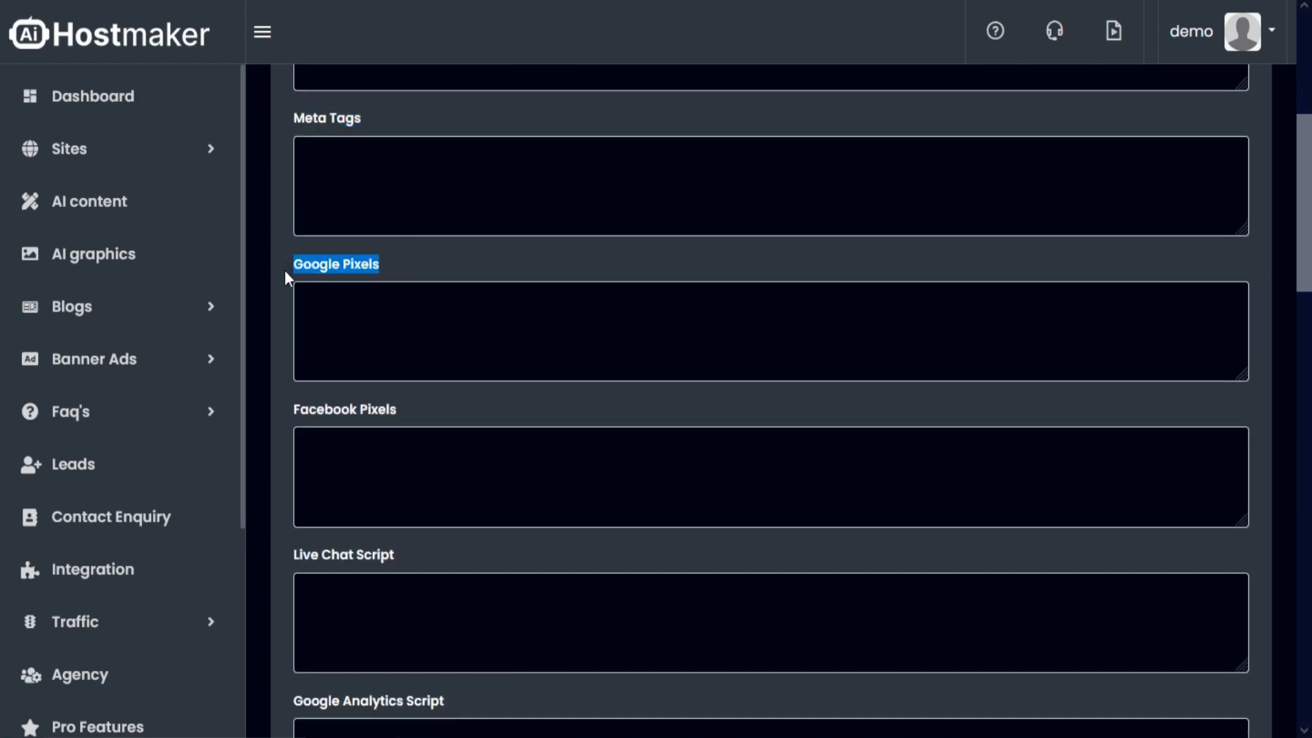
scroll(284, 274, "down", 2)
scroll(301, 263, "down", 2)
left_click_drag(401, 214, 335, 217)
scroll(286, 224, "down", 2)
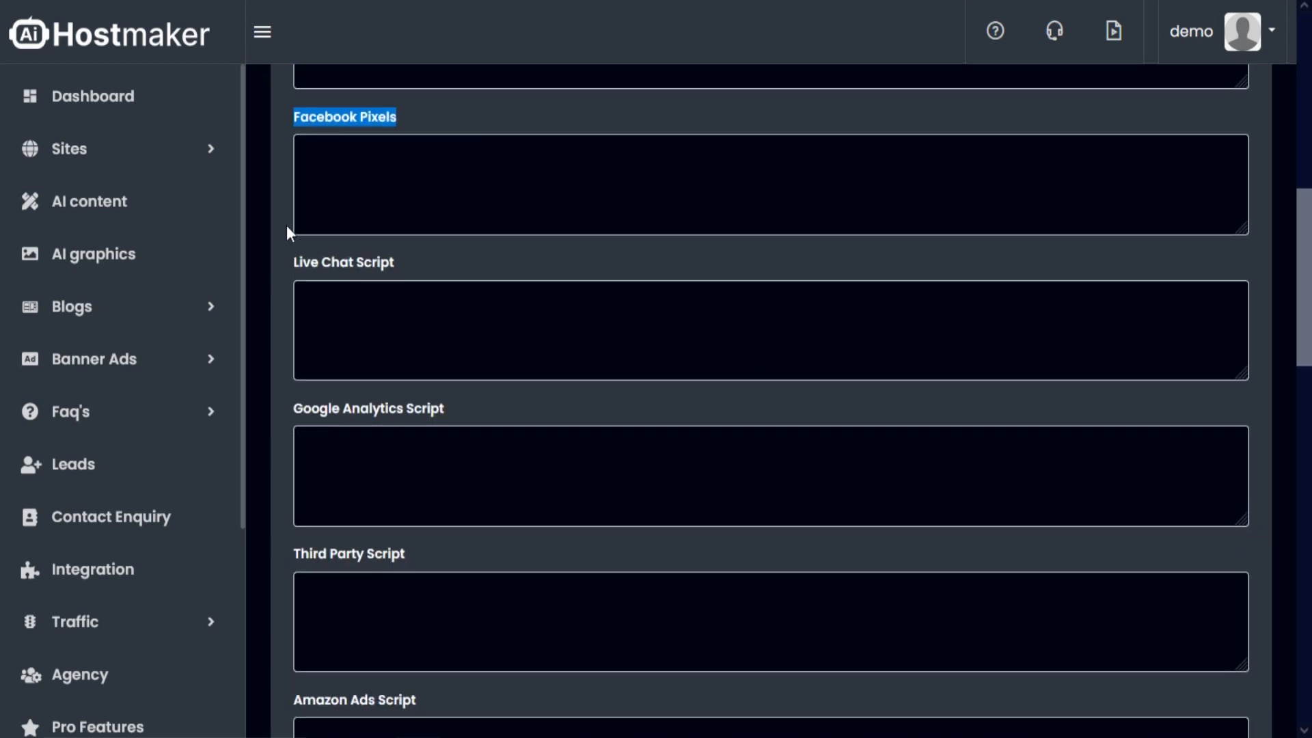
left_click_drag(400, 263, 275, 258)
scroll(280, 341, "down", 2)
left_click(458, 313)
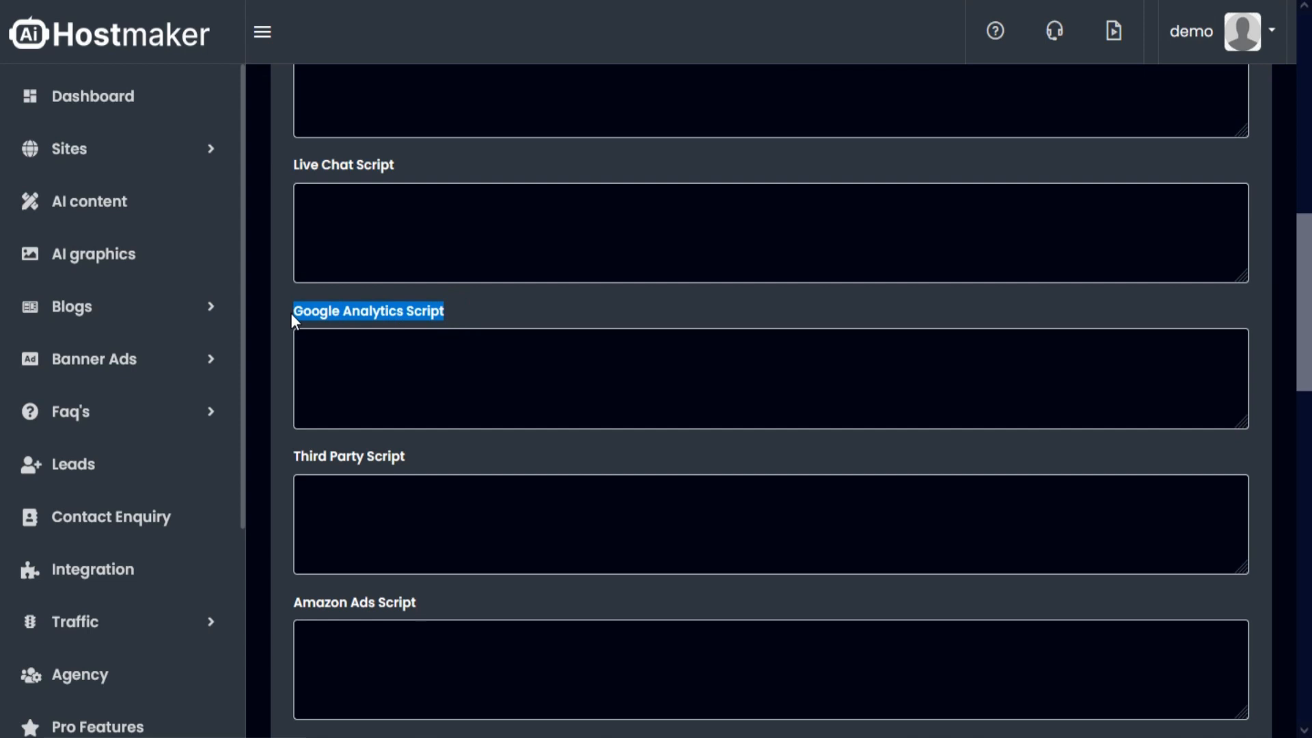
scroll(384, 342, "down", 2)
left_click(410, 359)
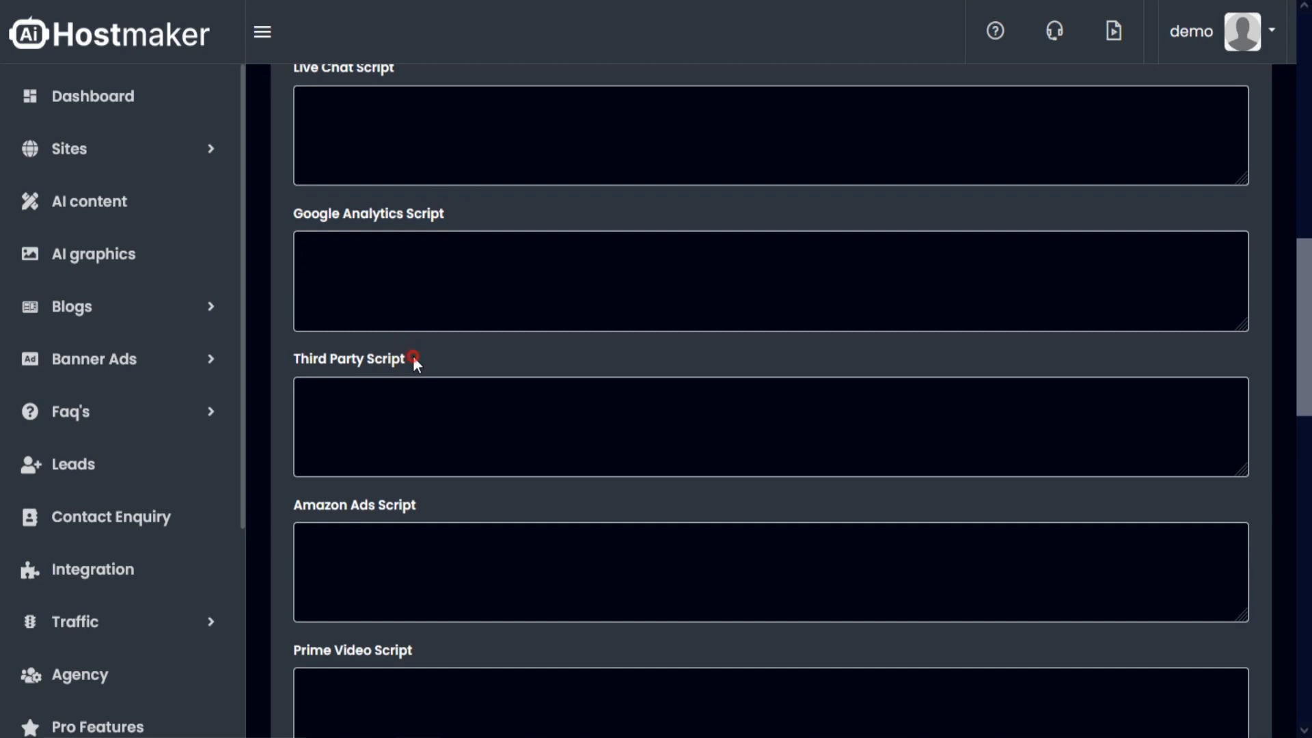
scroll(283, 368, "down", 1)
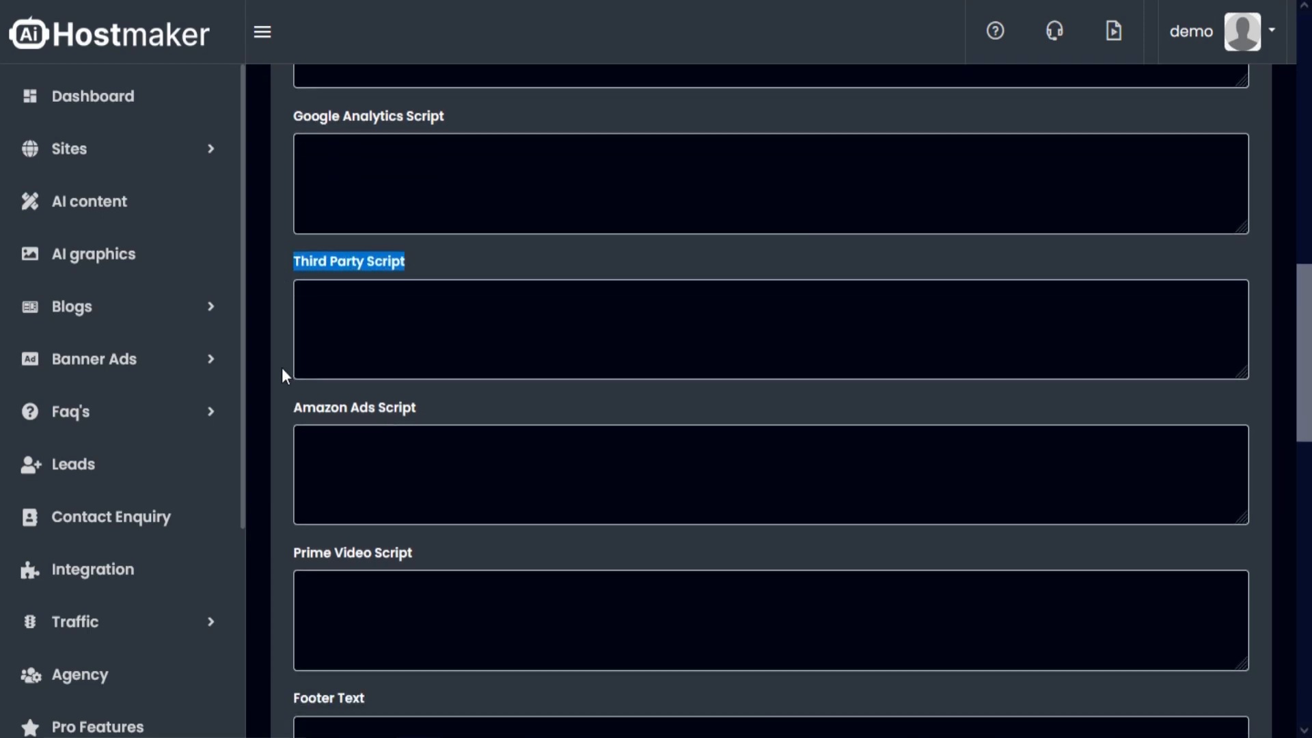
scroll(282, 368, "down", 1)
left_click(454, 311)
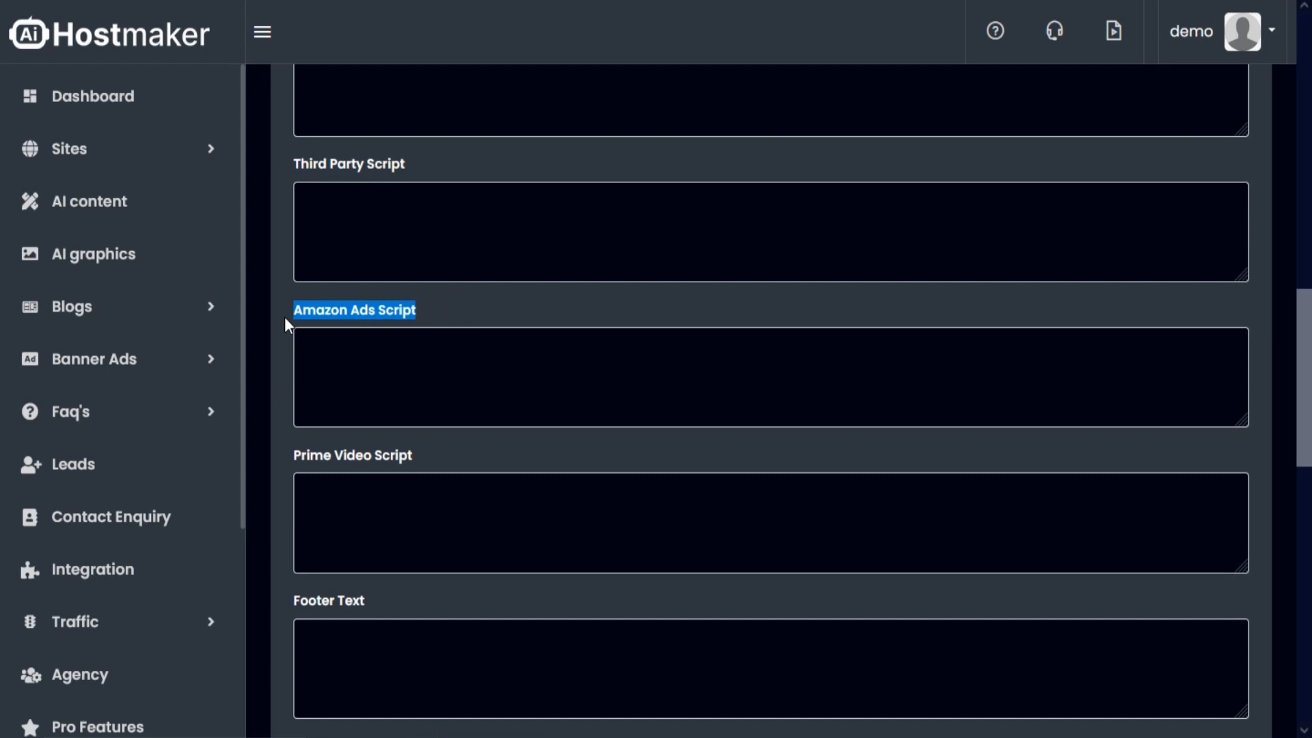
scroll(286, 326, "down", 1)
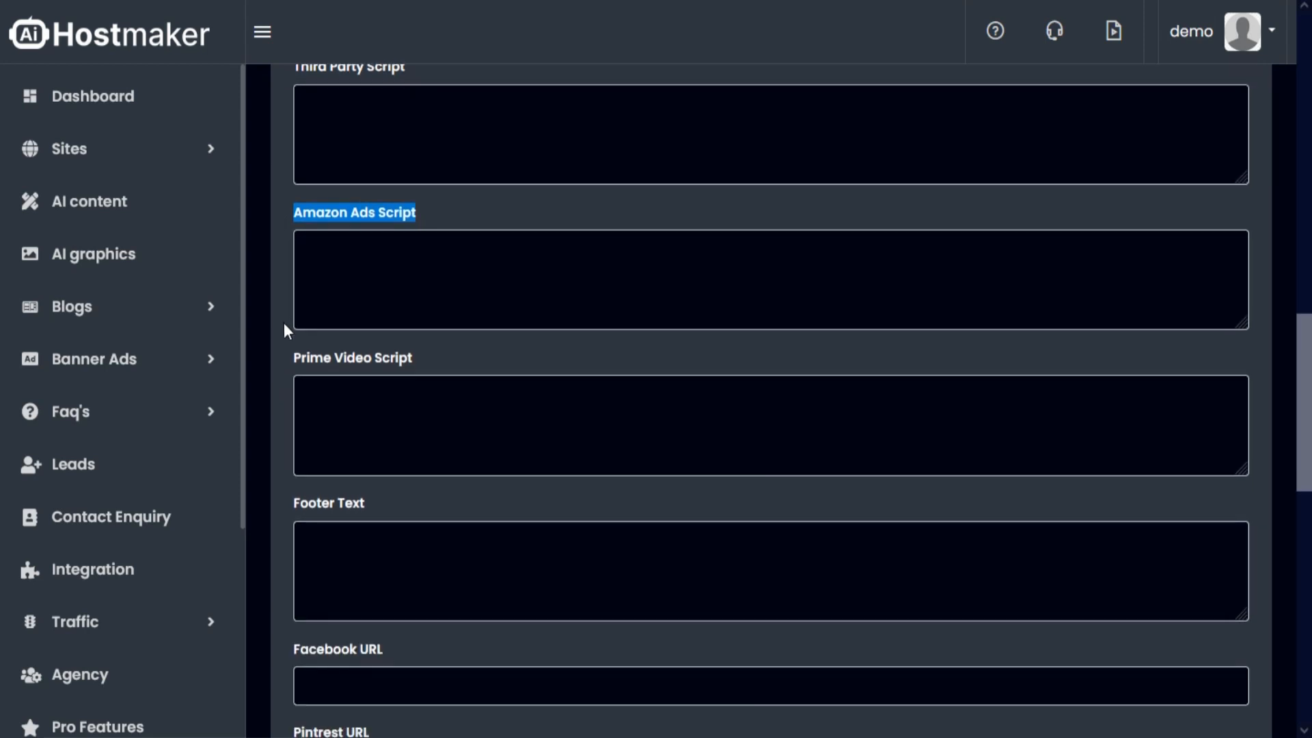
left_click(417, 353)
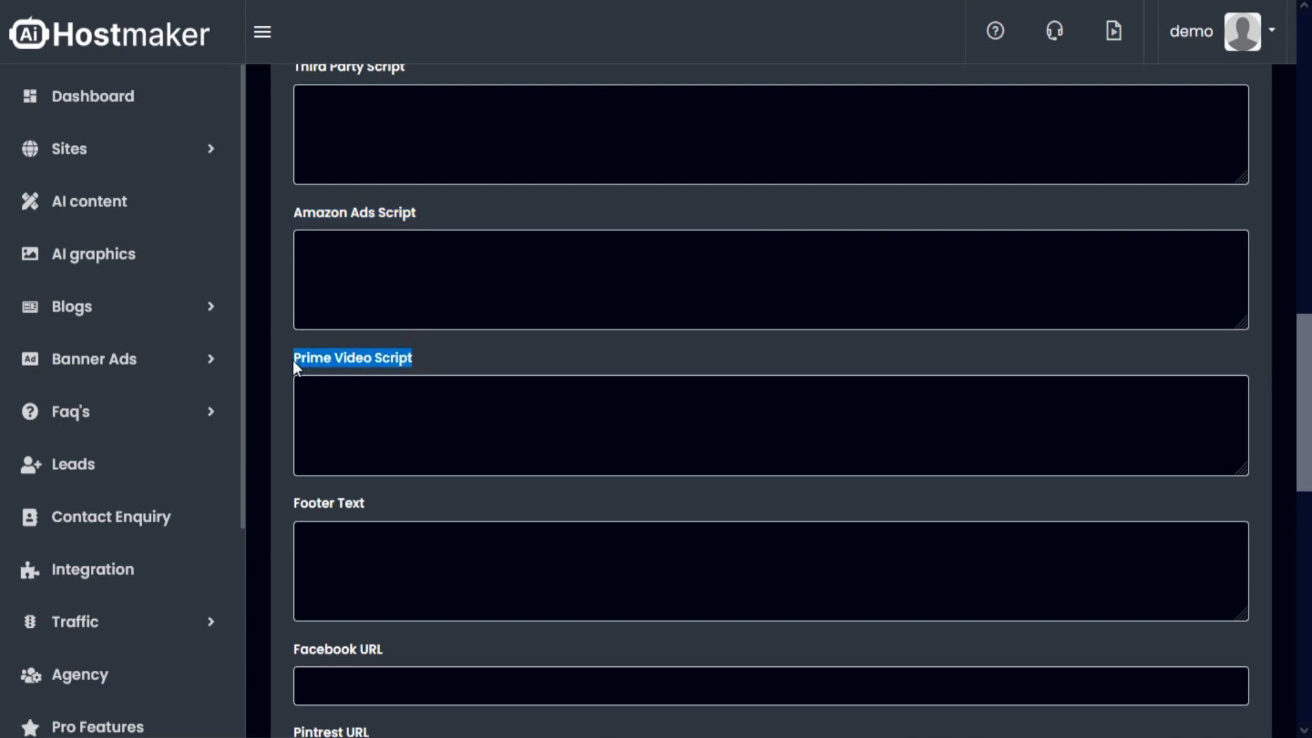
- Examine the footer text field and the Facebook, Pinterest, Twitter and LinkedIn URL fields in the site settings
scroll(287, 373, "down", 1)
left_click(367, 404)
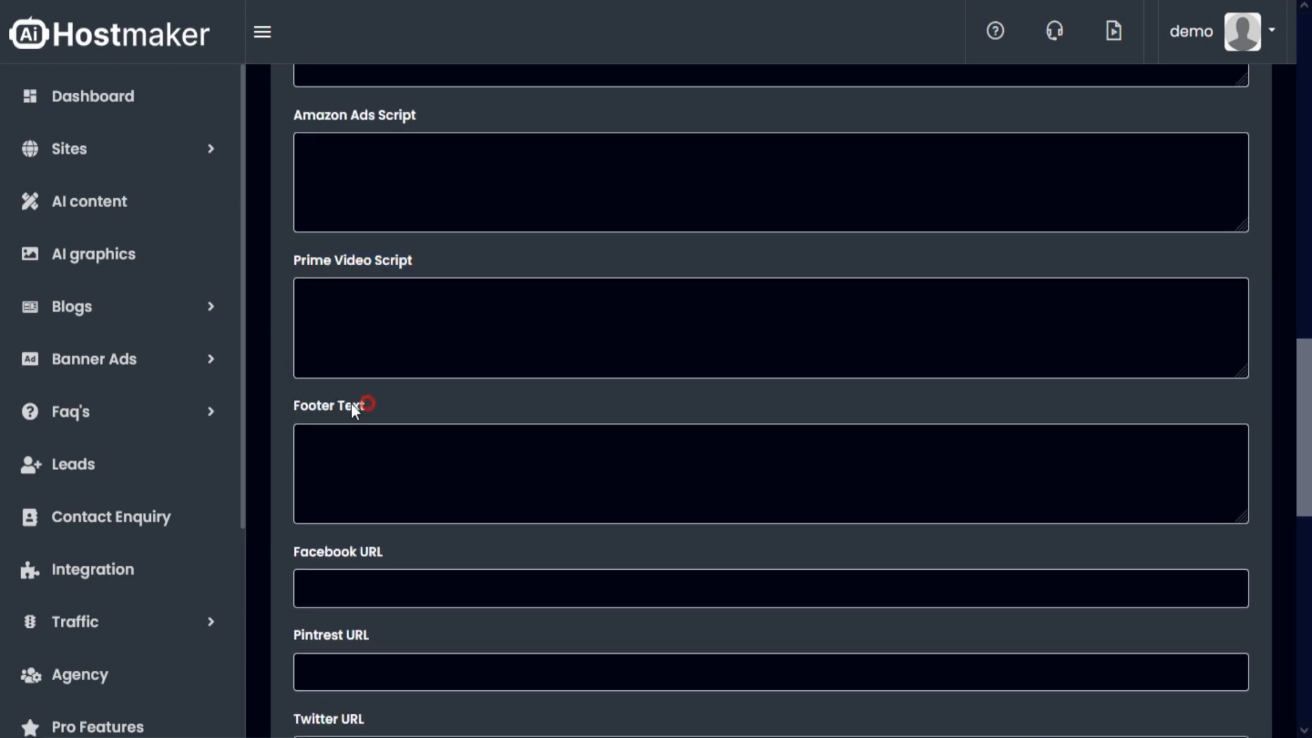
scroll(293, 407, "down", 1)
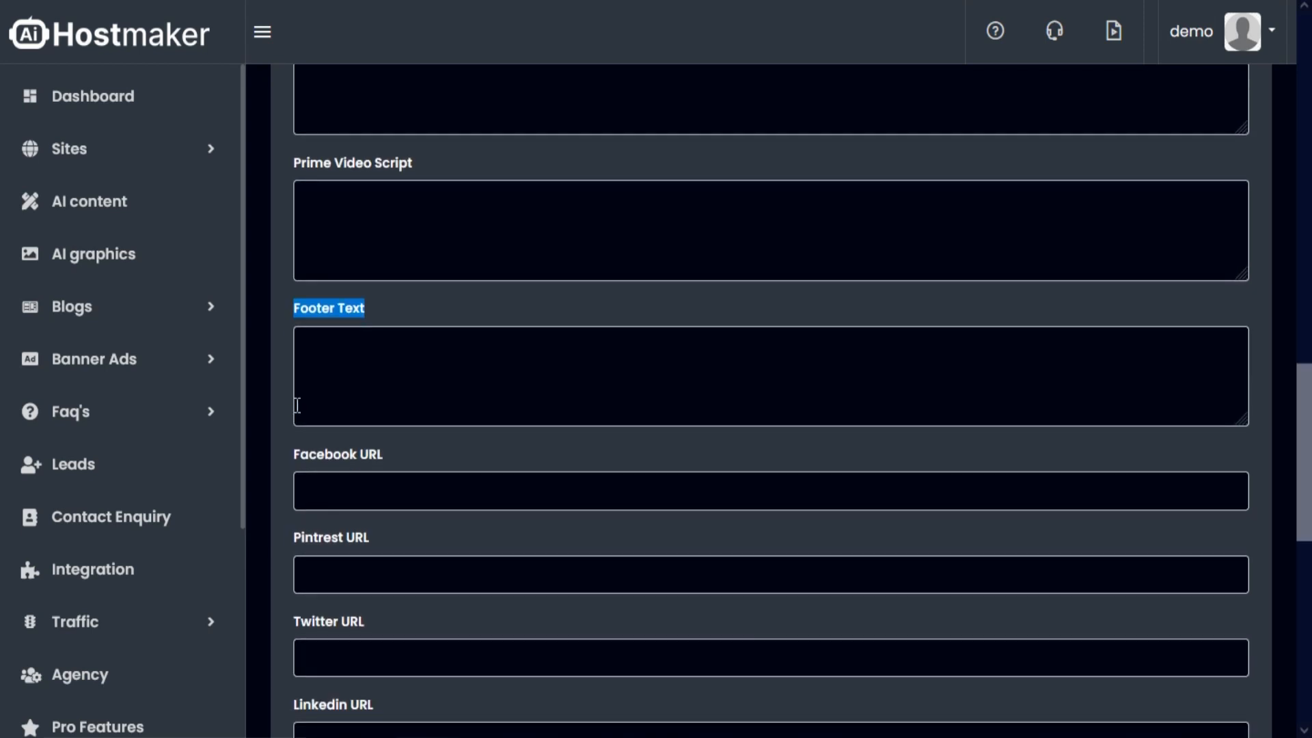
scroll(383, 403, "down", 1)
double_click(424, 356)
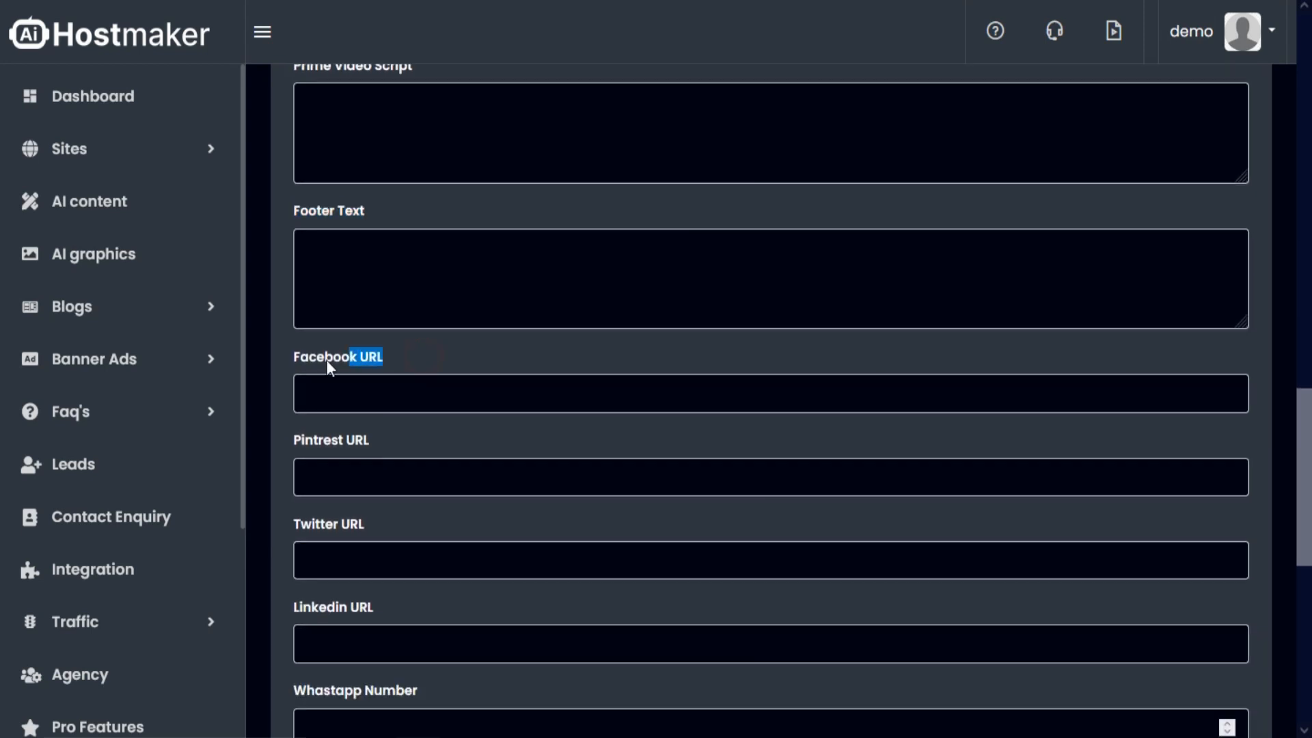
scroll(284, 383, "down", 1)
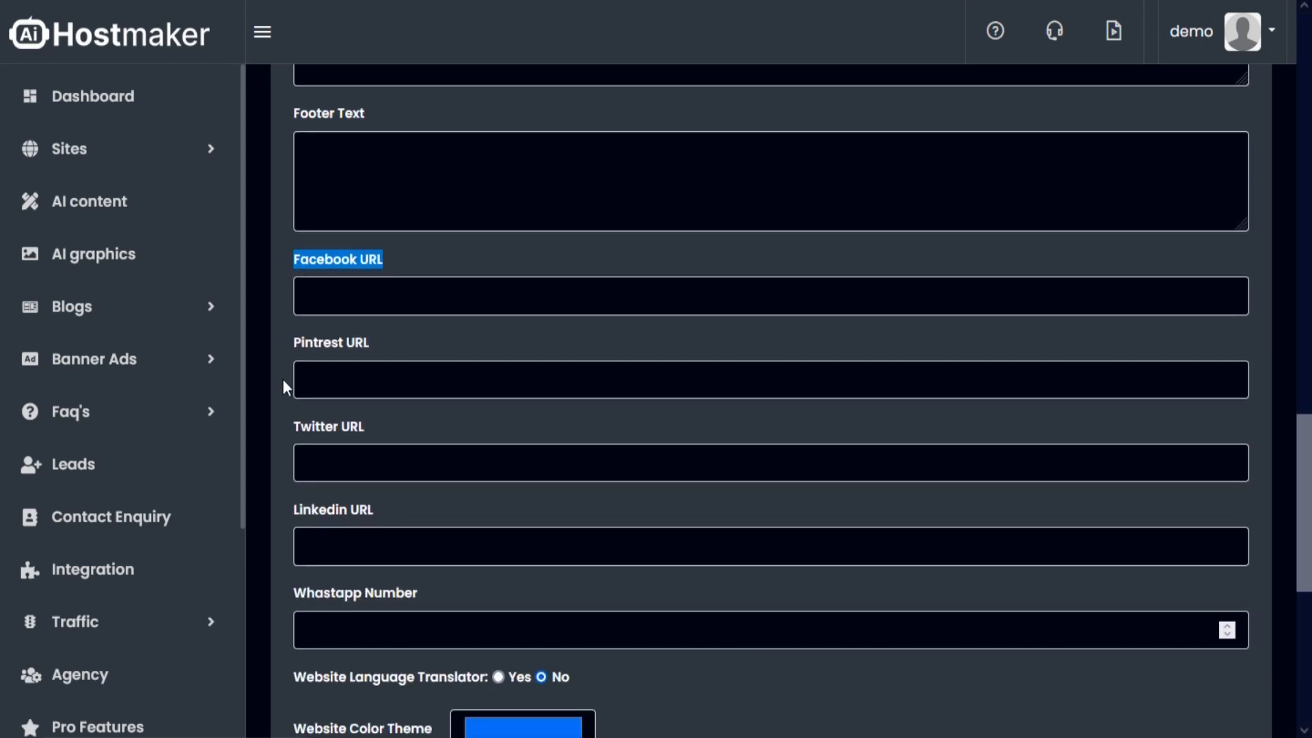
left_click_drag(372, 343, 258, 336)
scroll(287, 352, "down", 1)
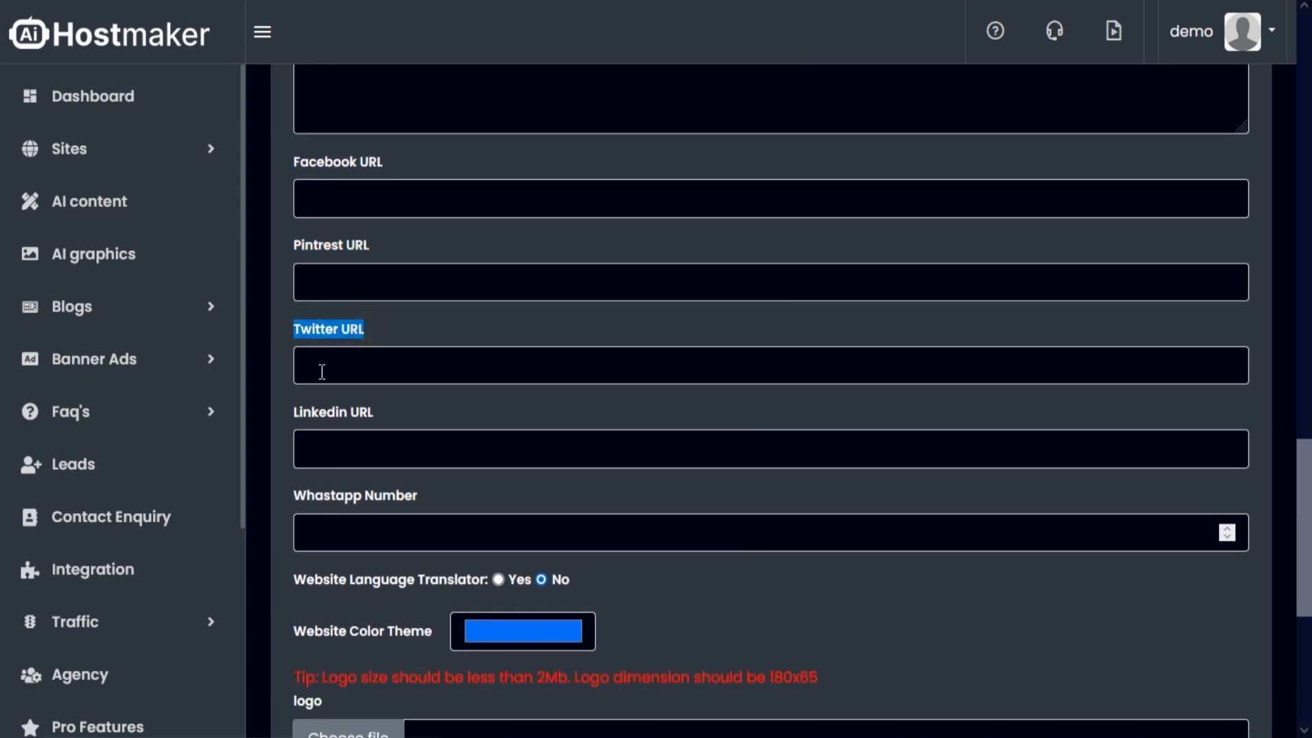
scroll(322, 369, "down", 1)
left_click_drag(378, 316, 254, 321)
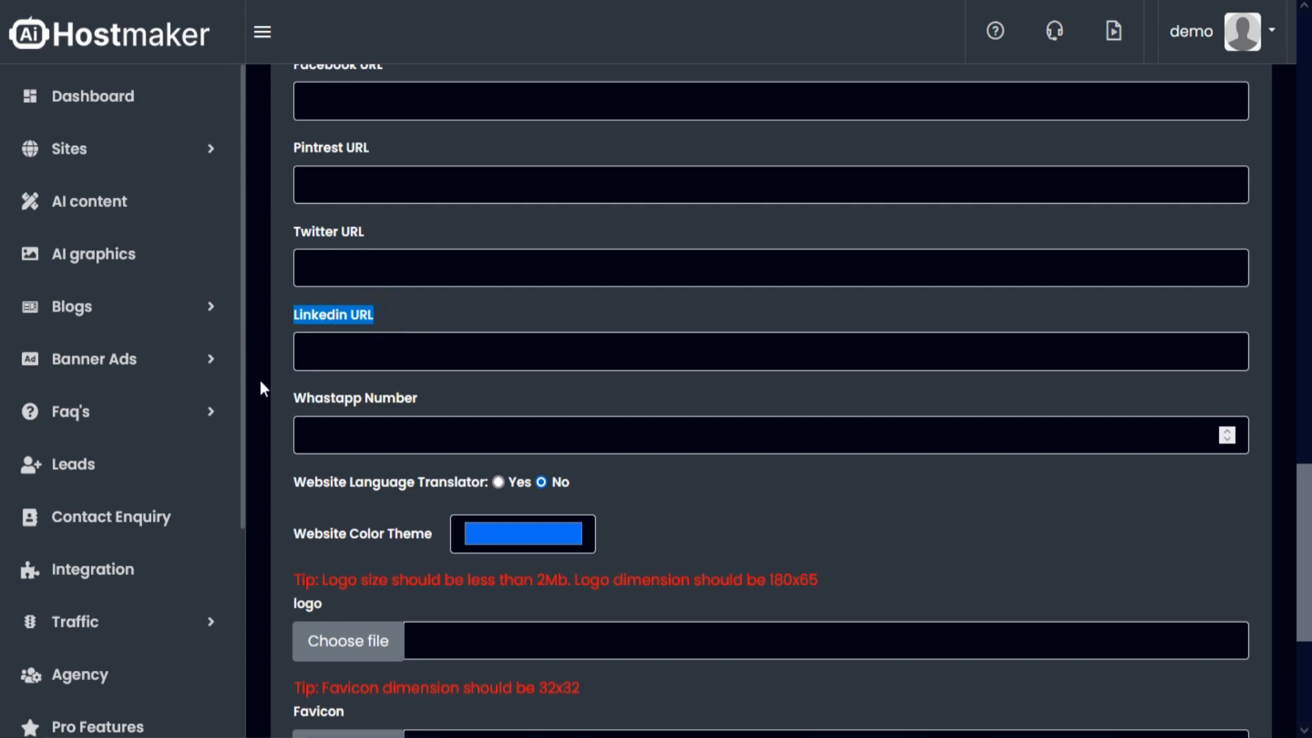
- Enter the WhatsApp number and try the Yes option of the website language translator
scroll(266, 382, "down", 2)
left_click(418, 232)
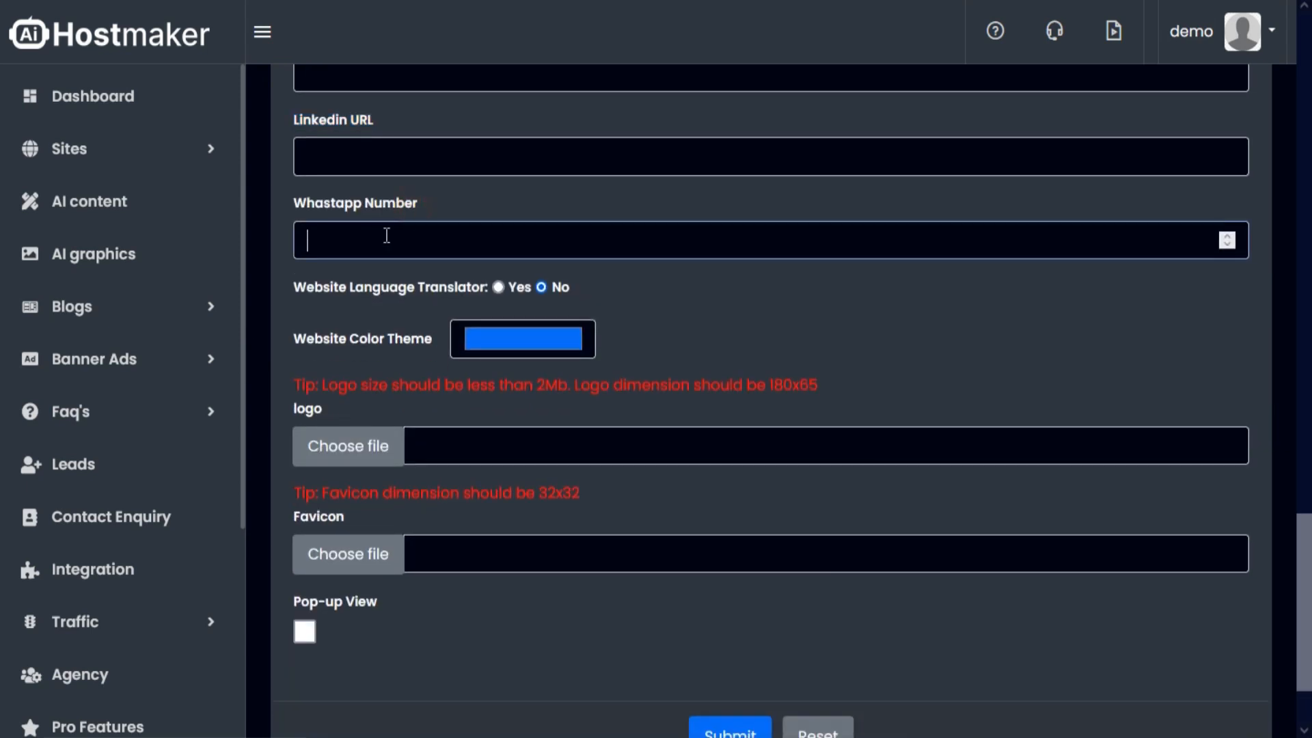
type("123456789")
left_click(787, 318)
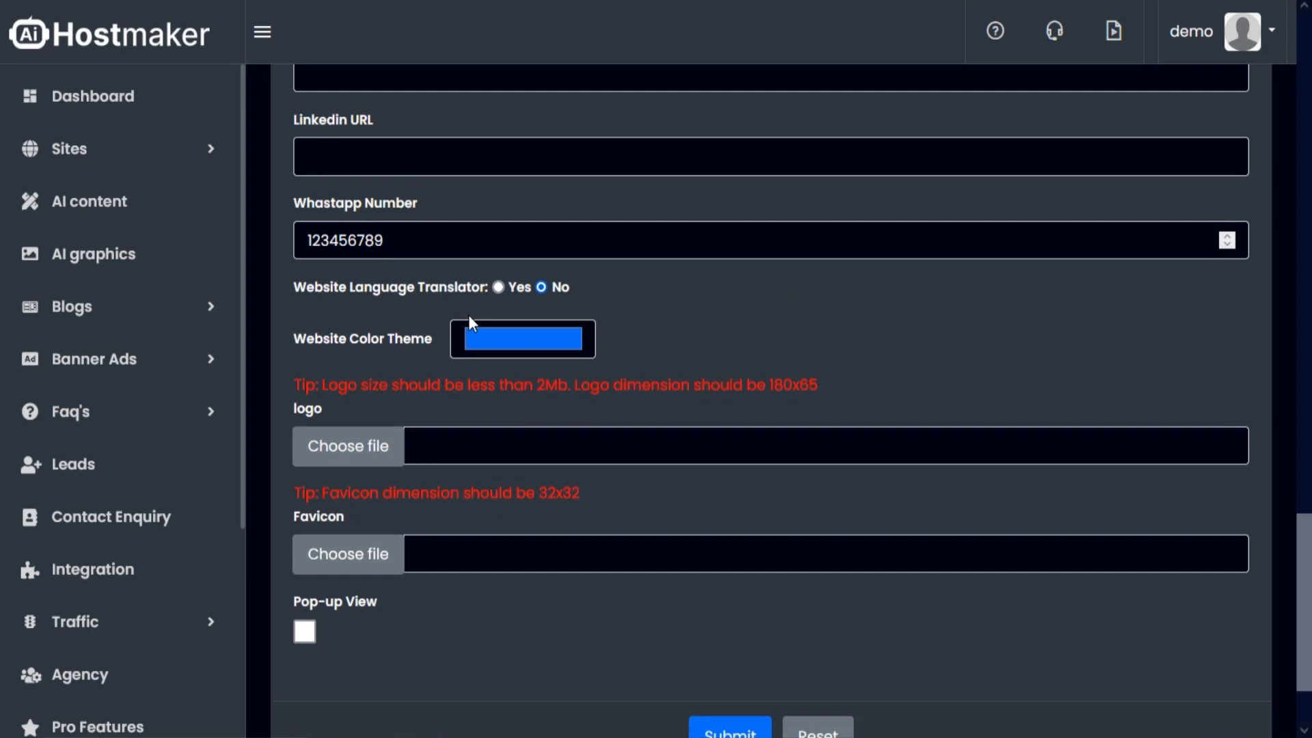
left_click(498, 288)
- Check the website color theme choices without changing them and select images.png as the site logo
left_click(533, 345)
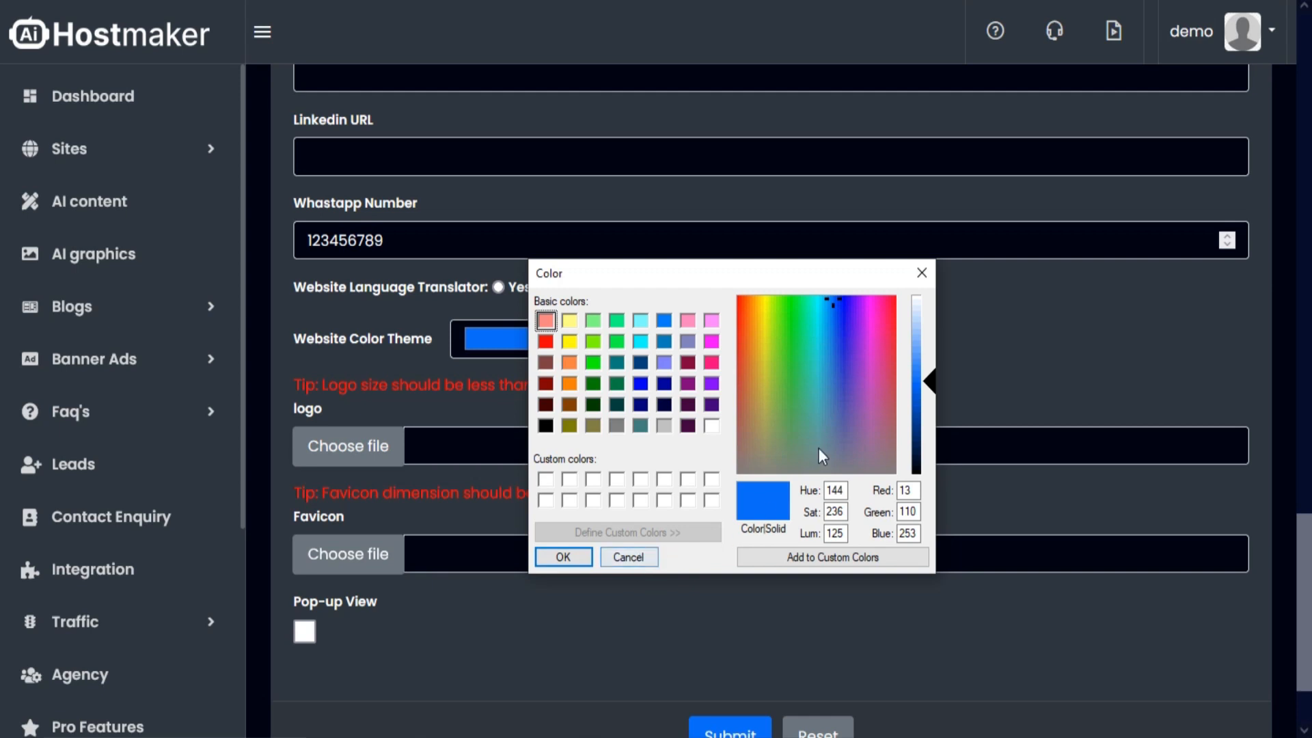
left_click(921, 273)
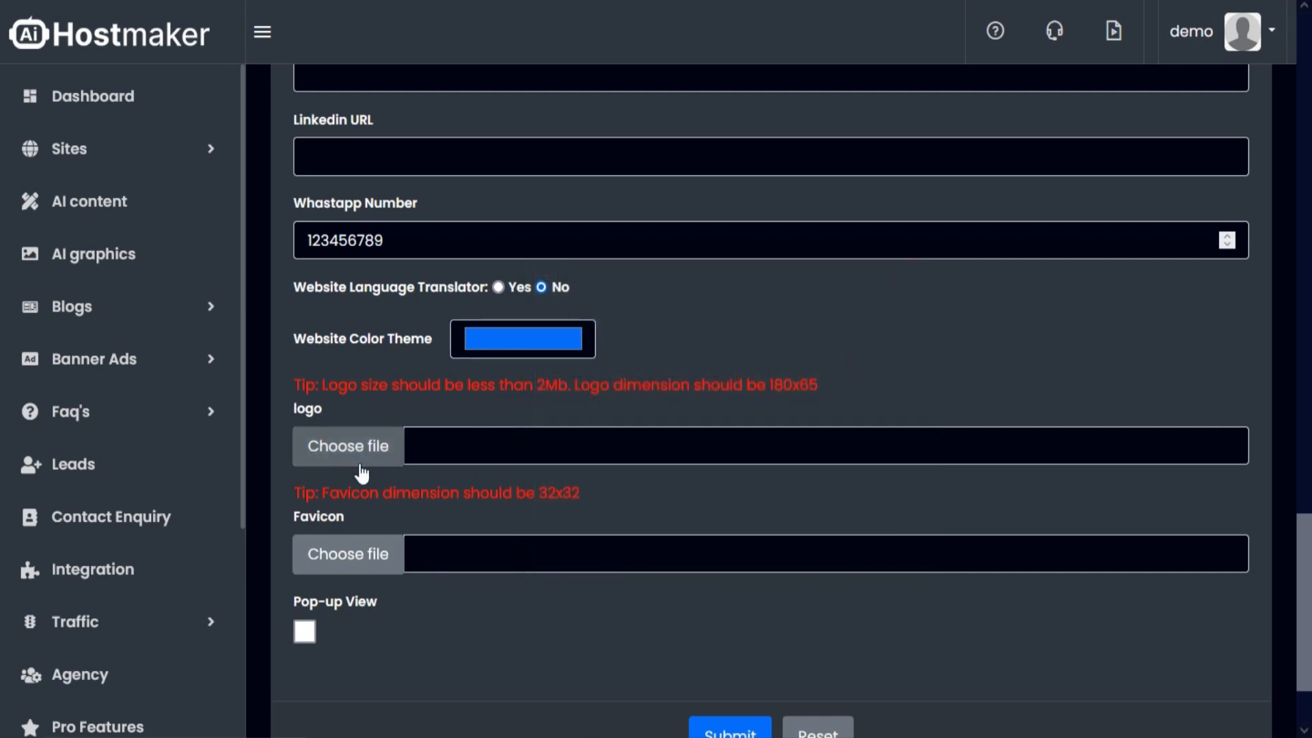
left_click(361, 452)
left_click(748, 435)
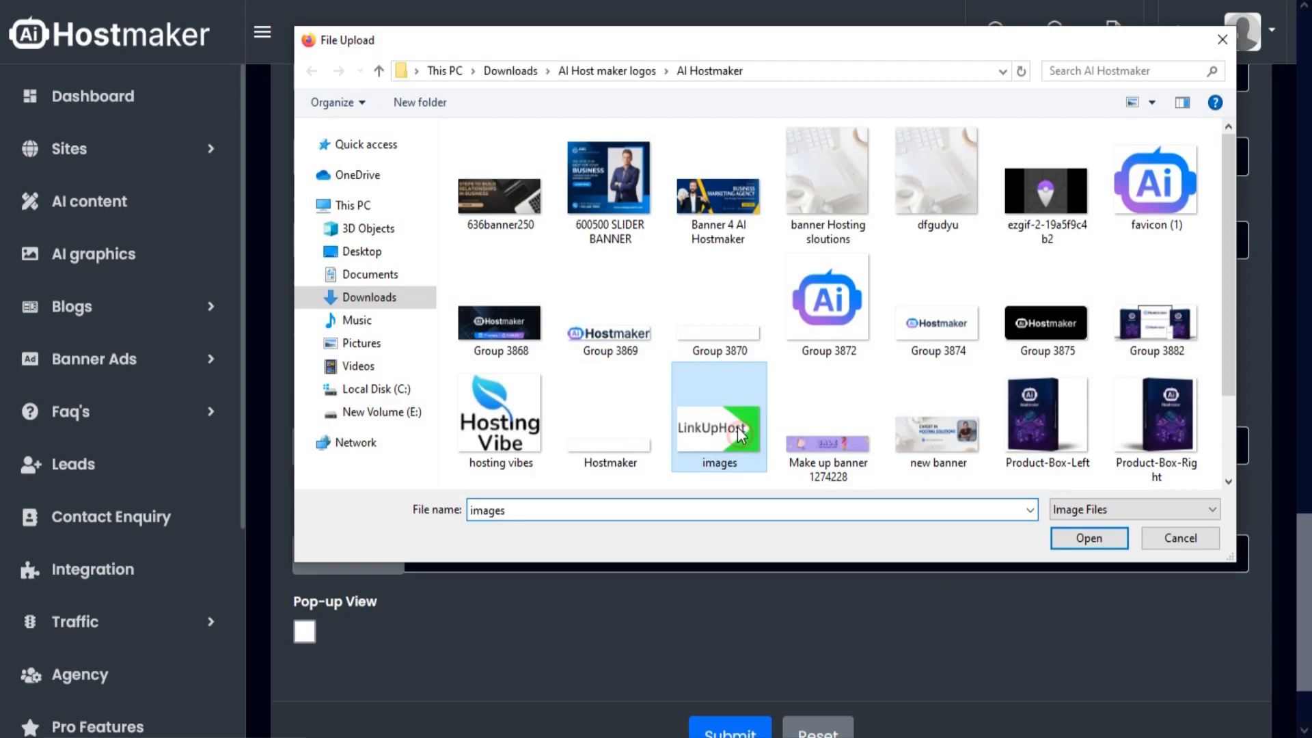
left_click(1059, 539)
- Select ezgif-2-19a5f9c4b2.png as the site's favicon
scroll(630, 609, "down", 3)
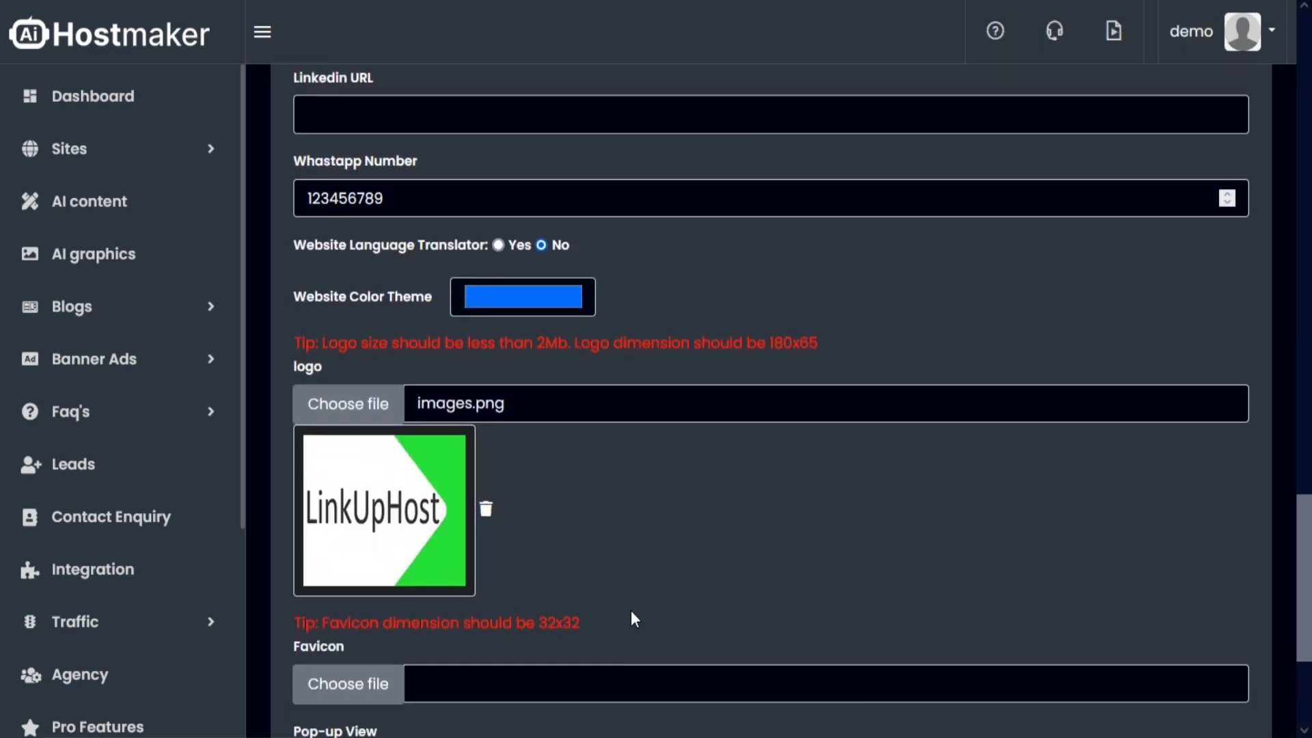
left_click(401, 546)
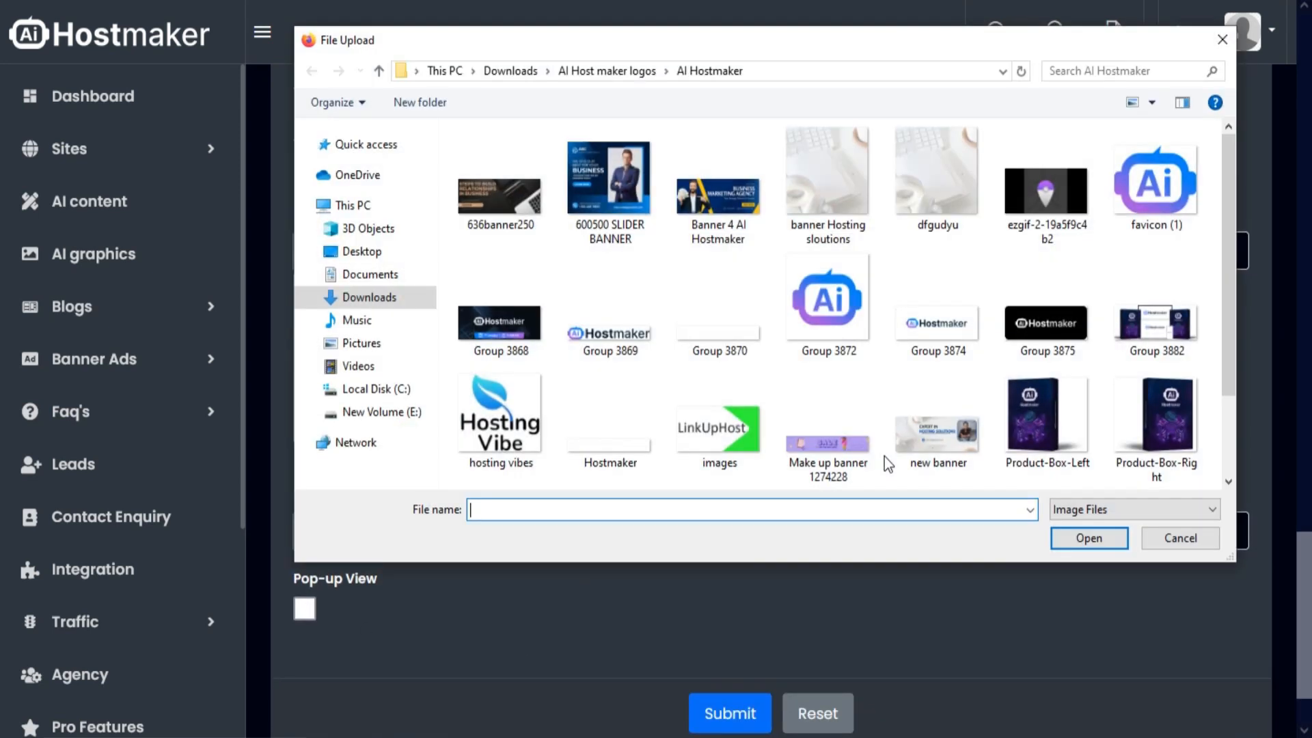
left_click(1047, 231)
left_click(1089, 538)
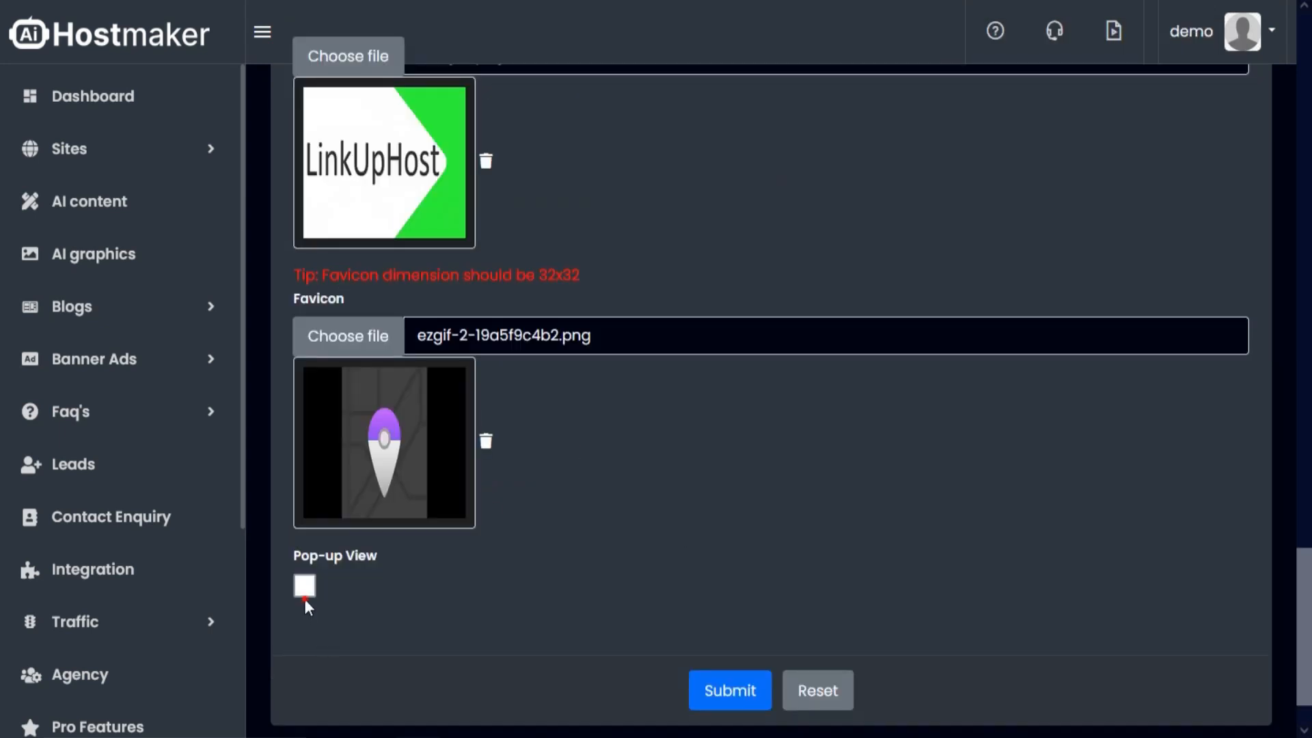
- Enable the pop-up view and submit the linkuphosts site settings
left_click(305, 587)
scroll(728, 535, "down", 1)
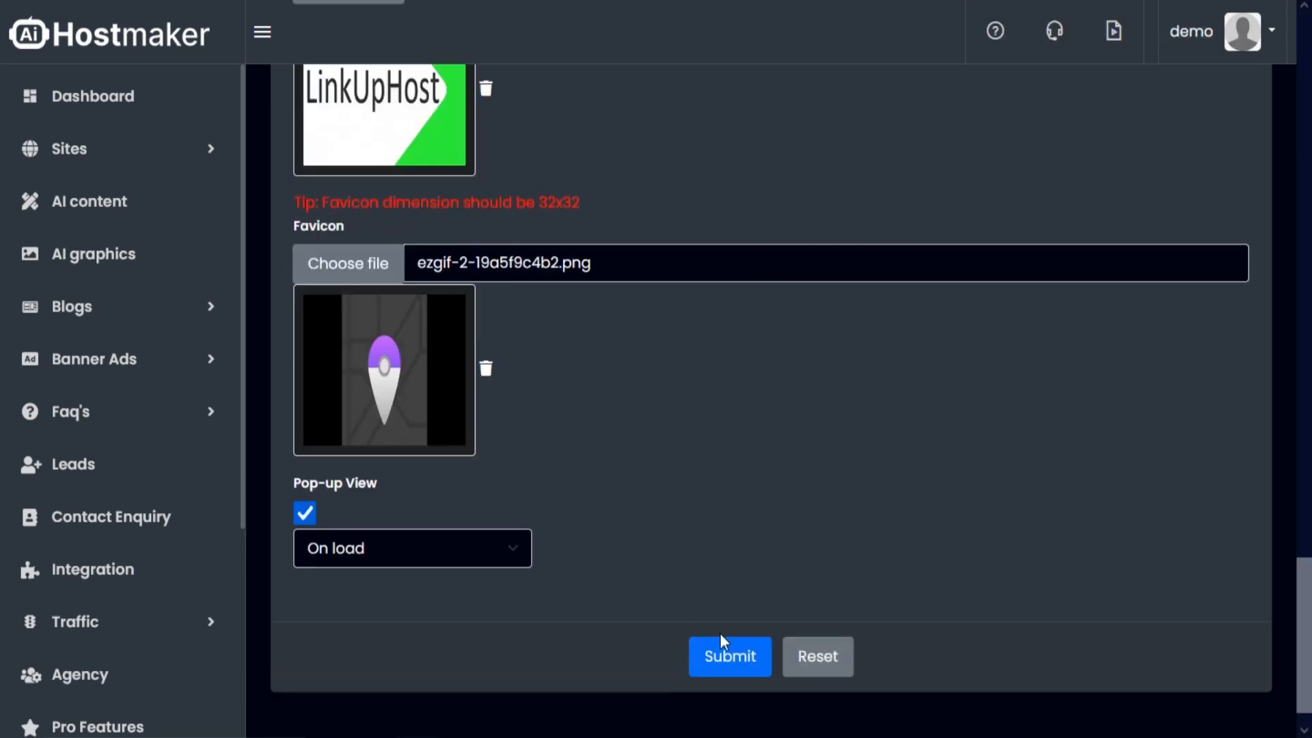
left_click(728, 657)
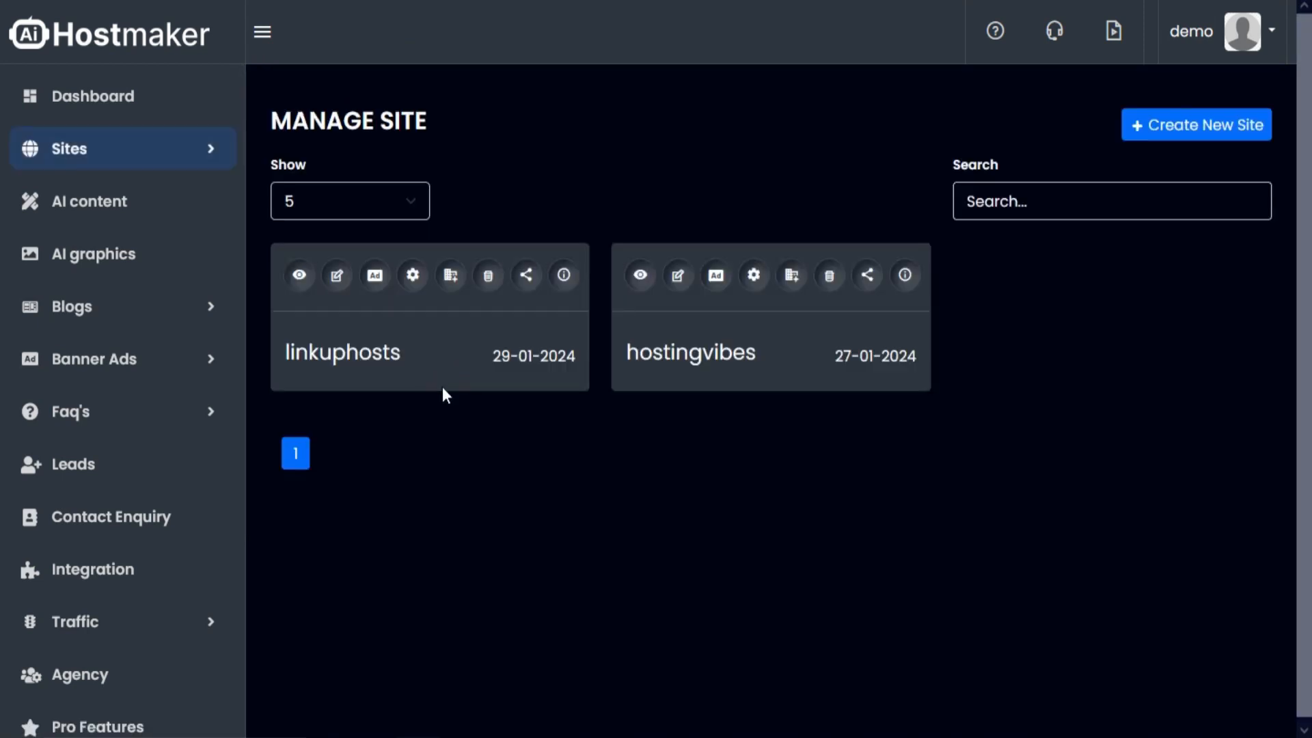
- Examine the custom domain form and the social traffic sharing options of the linkuphosts site, closing both without changes
left_click(452, 281)
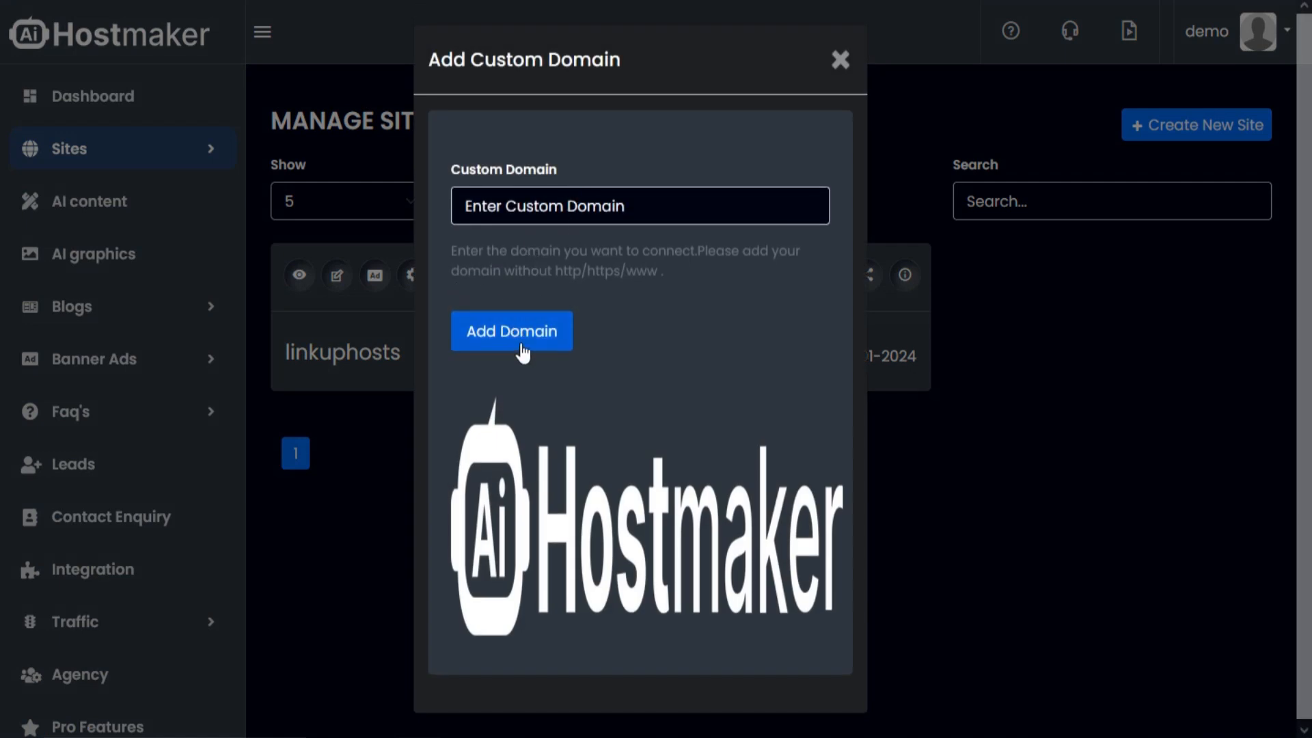
left_click(841, 61)
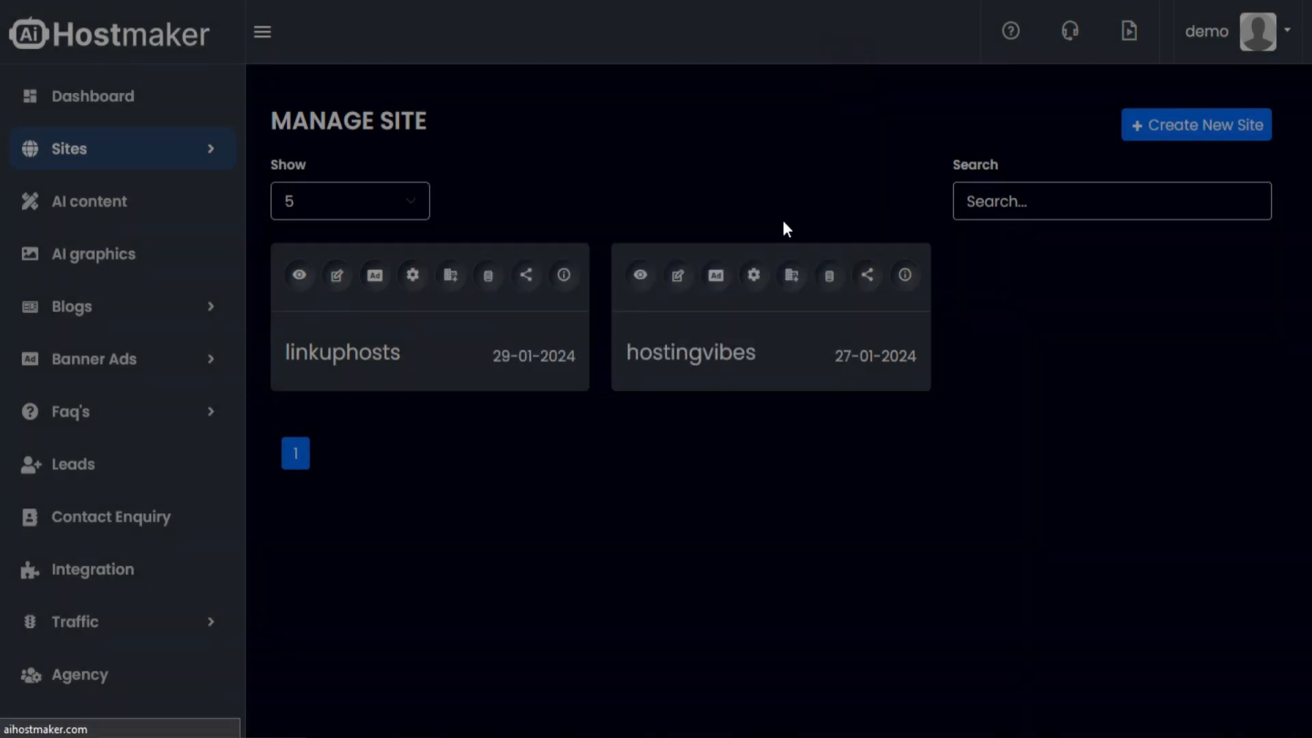
left_click(534, 282)
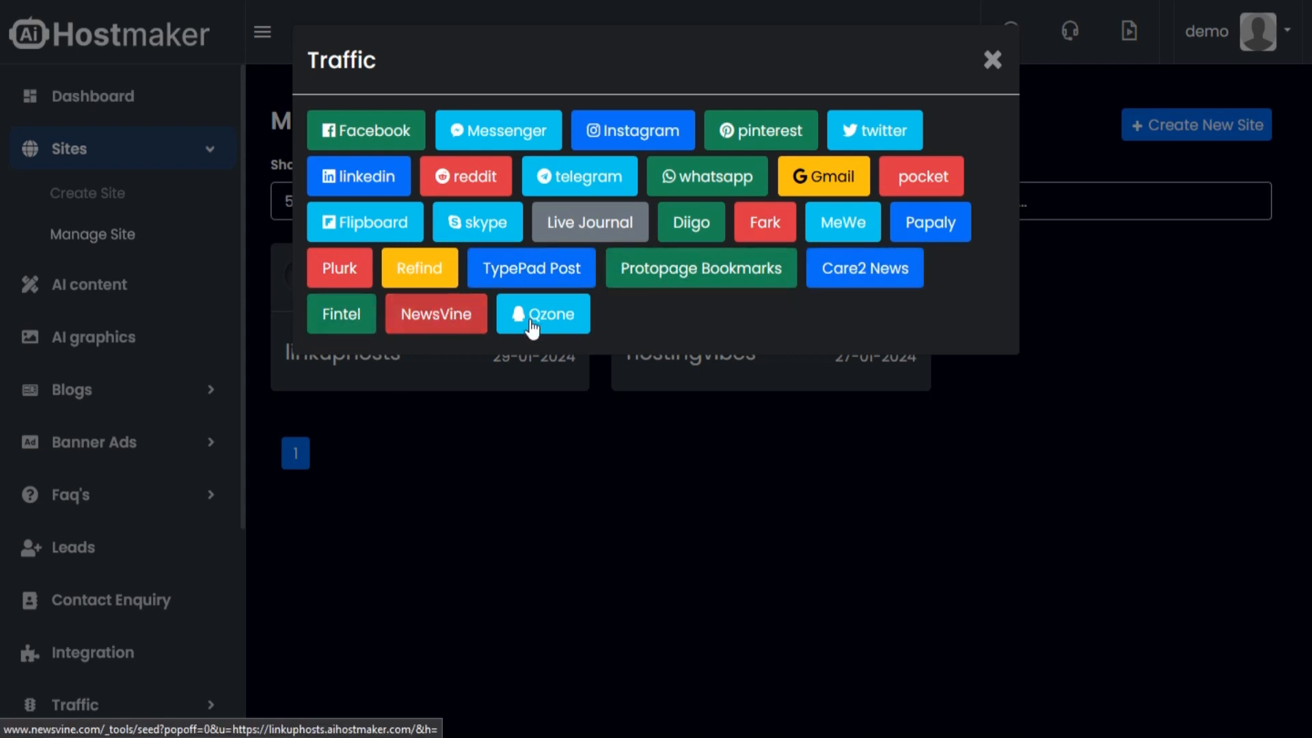
left_click(1032, 231)
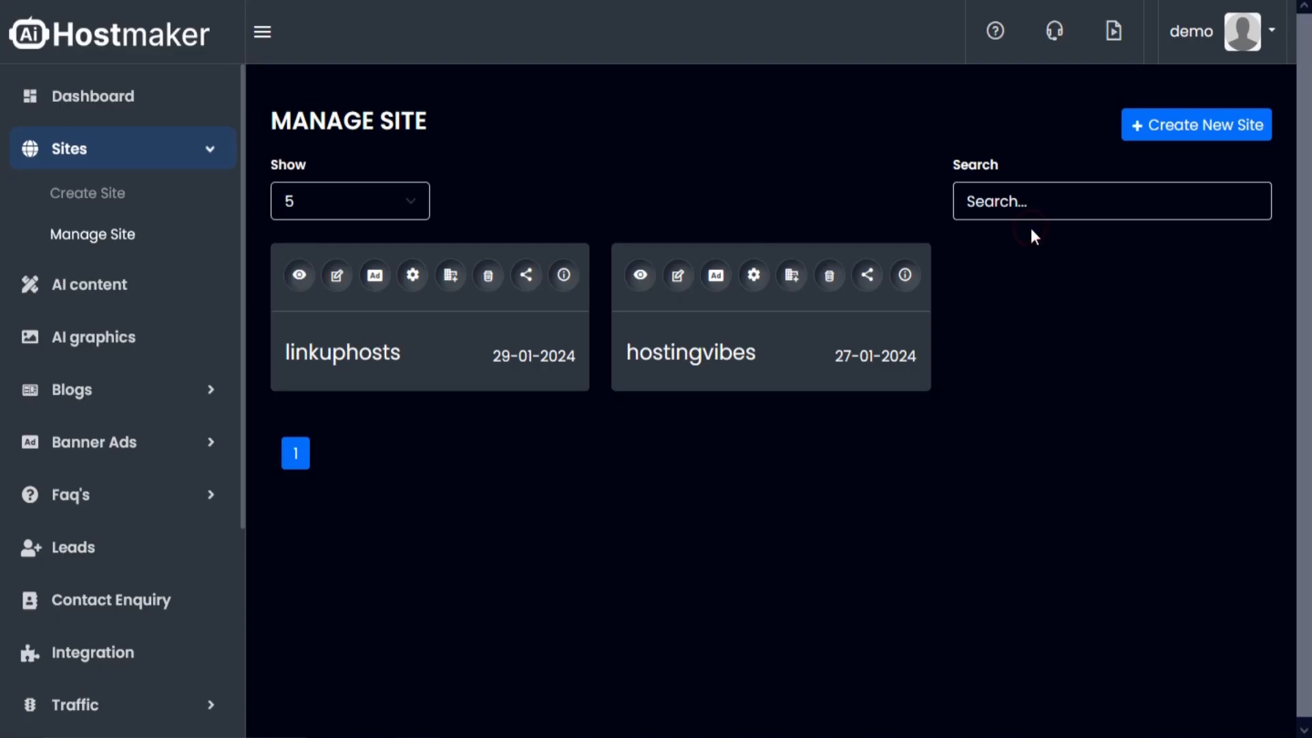
- View the live linkuphosts site and examine its home page down to the full list of top web hosting services
left_click(302, 277)
scroll(388, 282, "down", 3)
scroll(388, 282, "down", 2)
left_click(846, 136)
scroll(687, 308, "down", 3)
scroll(664, 355, "down", 7)
scroll(627, 378, "down", 10)
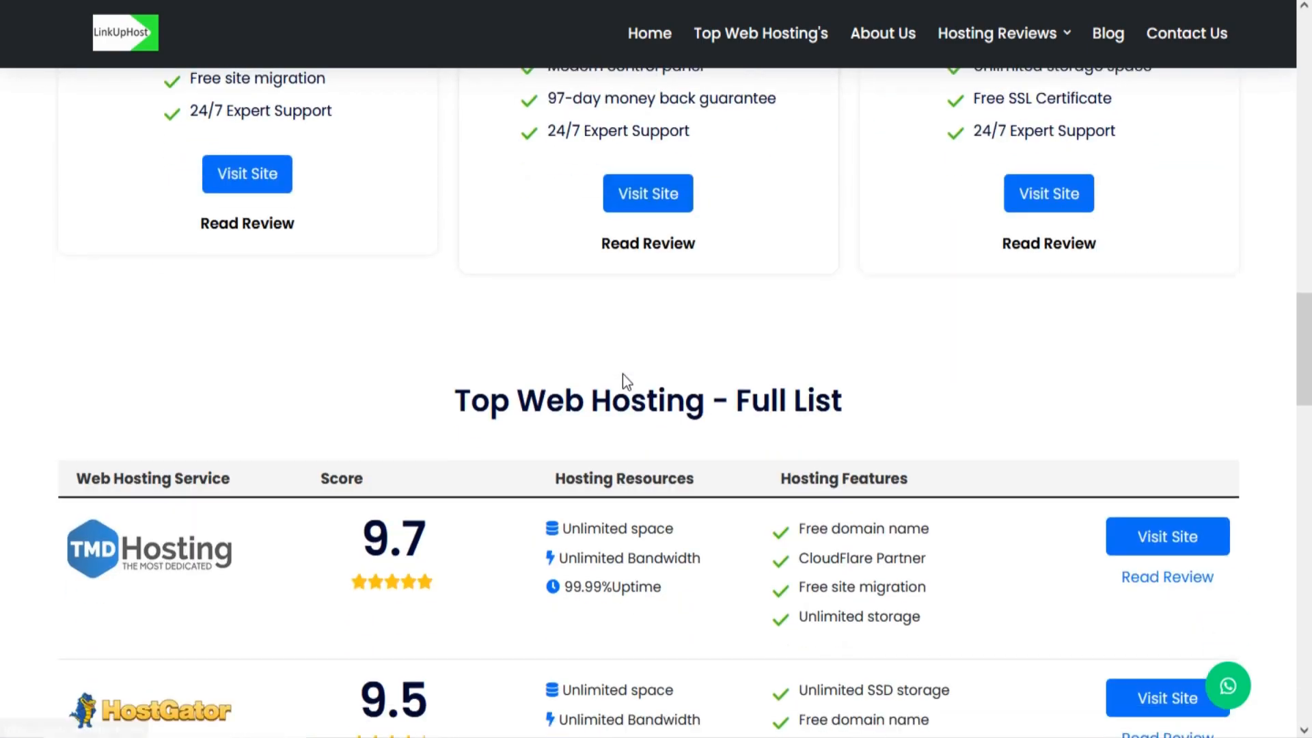
scroll(1044, 418, "up", 3)
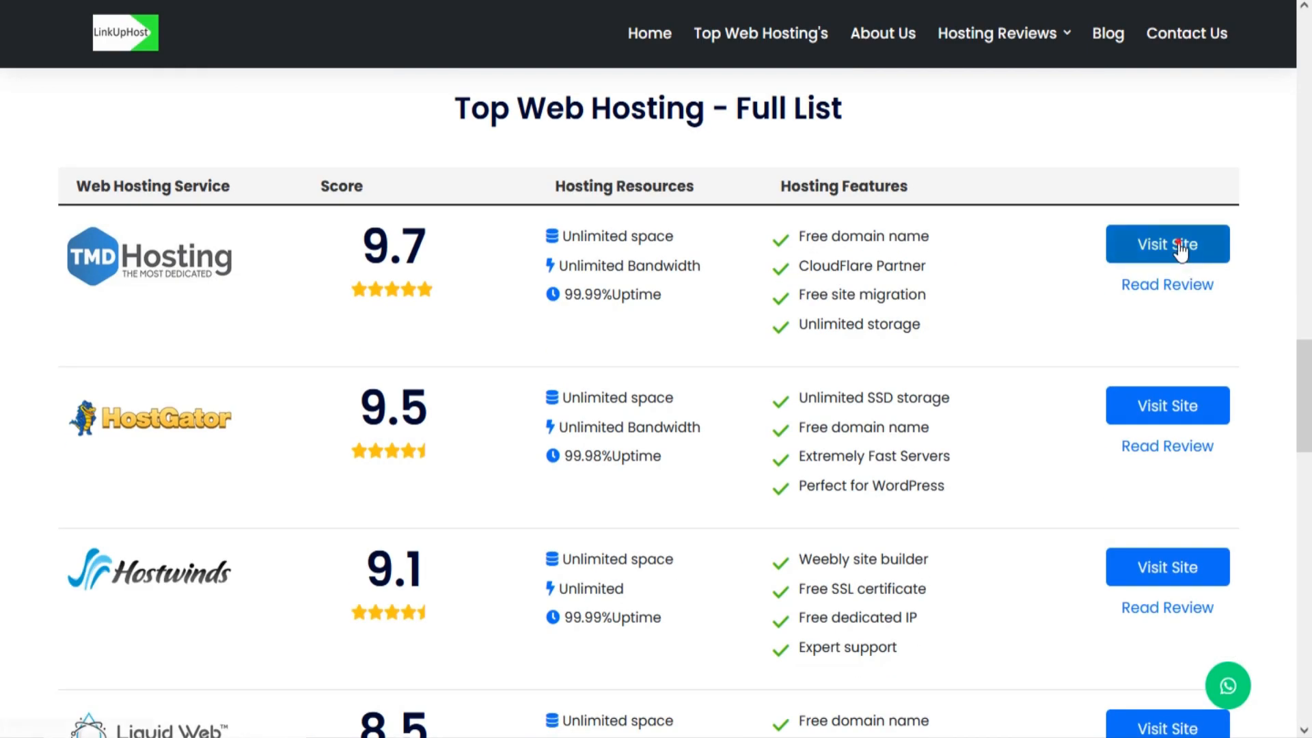
- Try TMDHosting's visit link in the full hosting list and examine its review page with the overview, prices and plans
left_click(1168, 244)
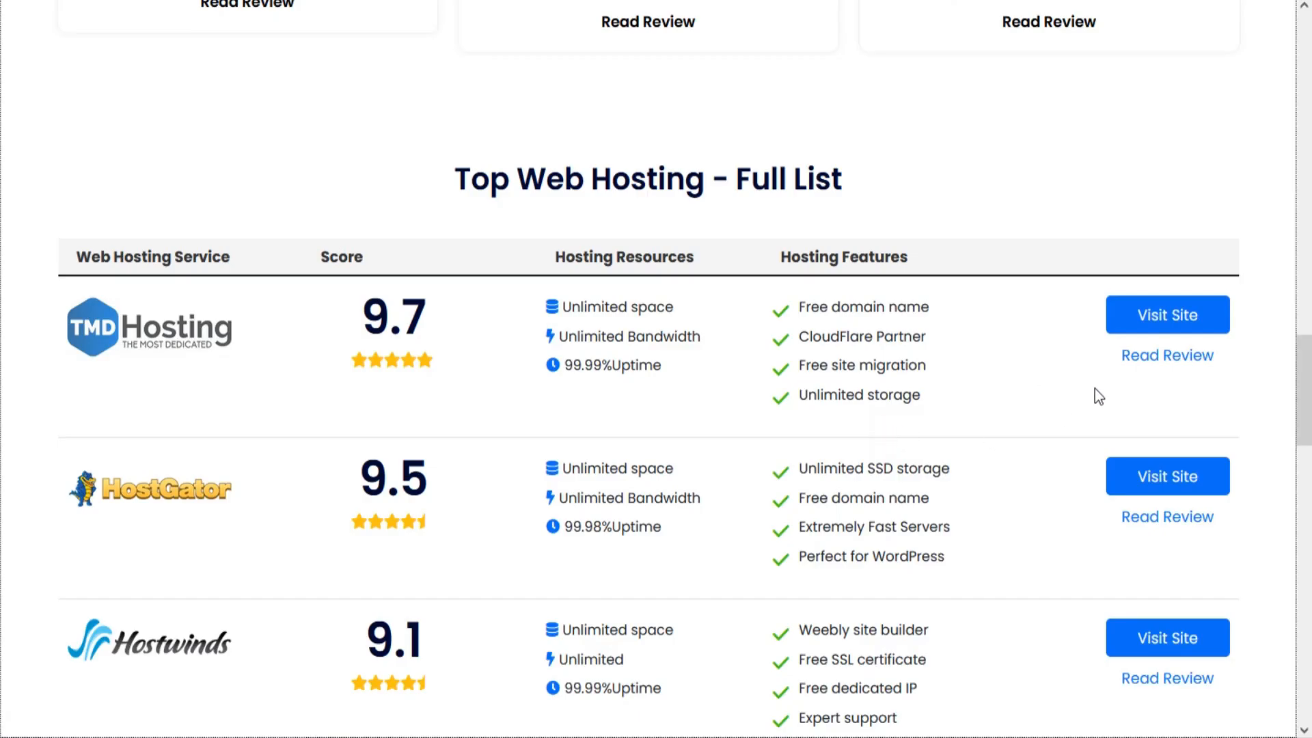
left_click(953, 441)
scroll(854, 447, "down", 8)
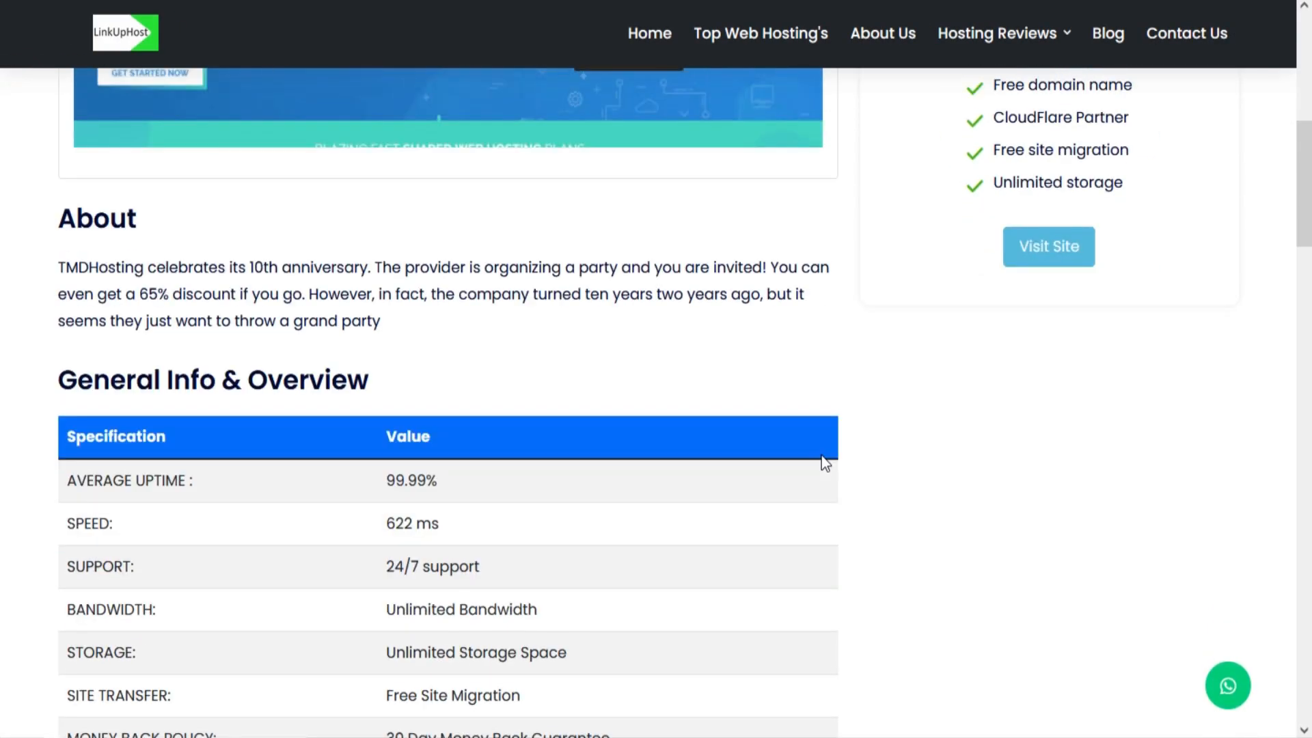
scroll(825, 463, "down", 15)
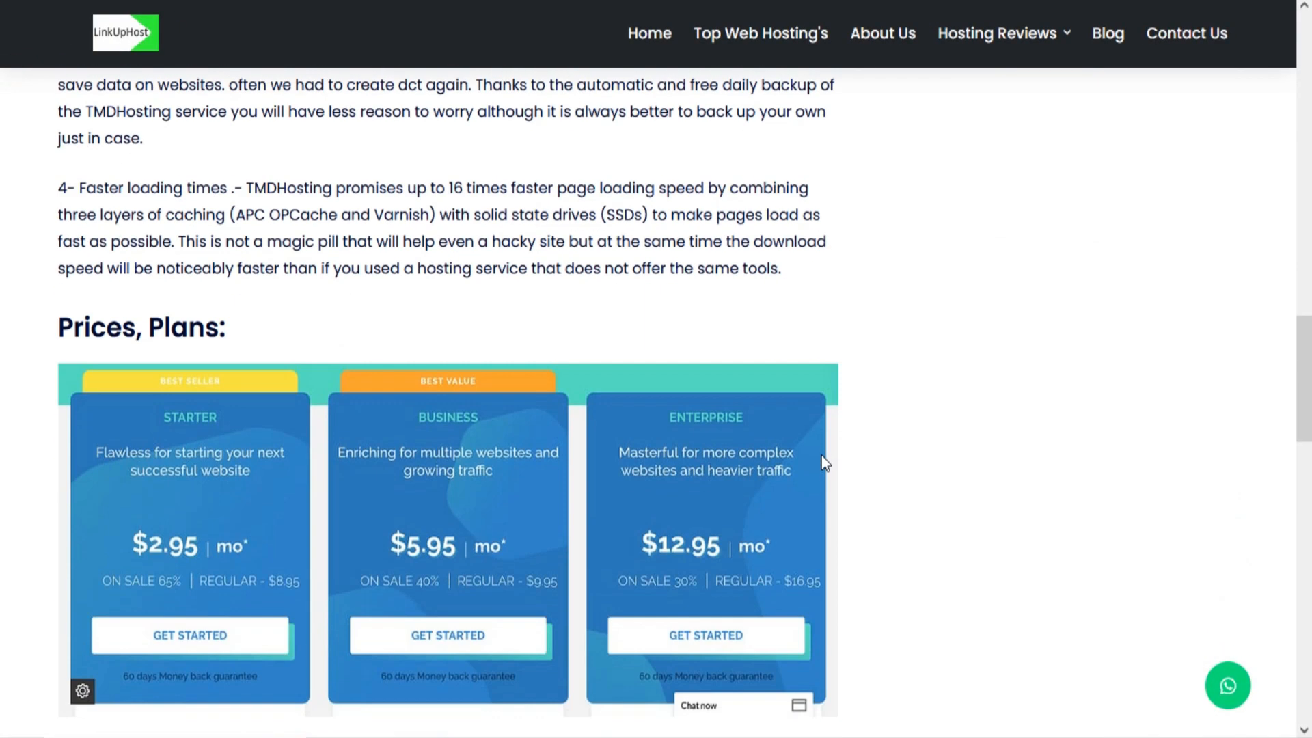
scroll(829, 451, "down", 13)
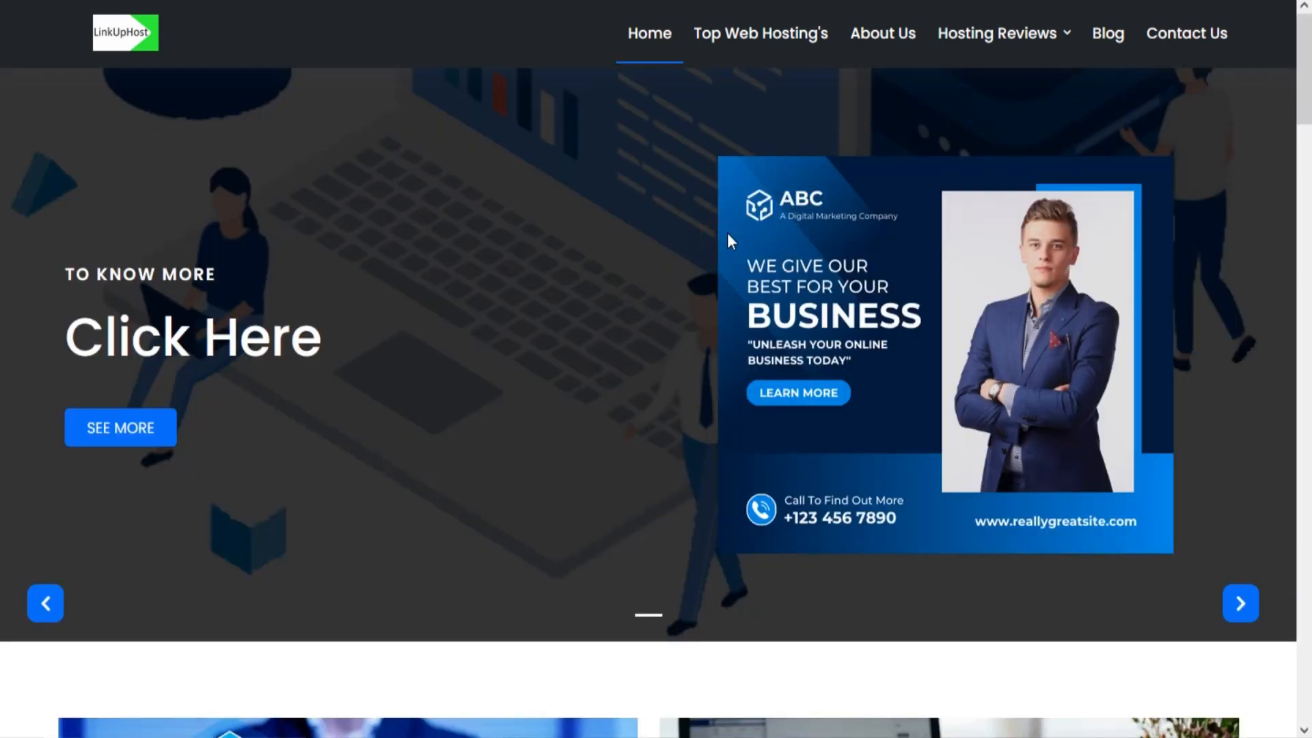
- Examine the Top Web Hosting's page and the hosting reviews offered on the linkuphosts site
left_click(774, 35)
scroll(739, 360, "down", 9)
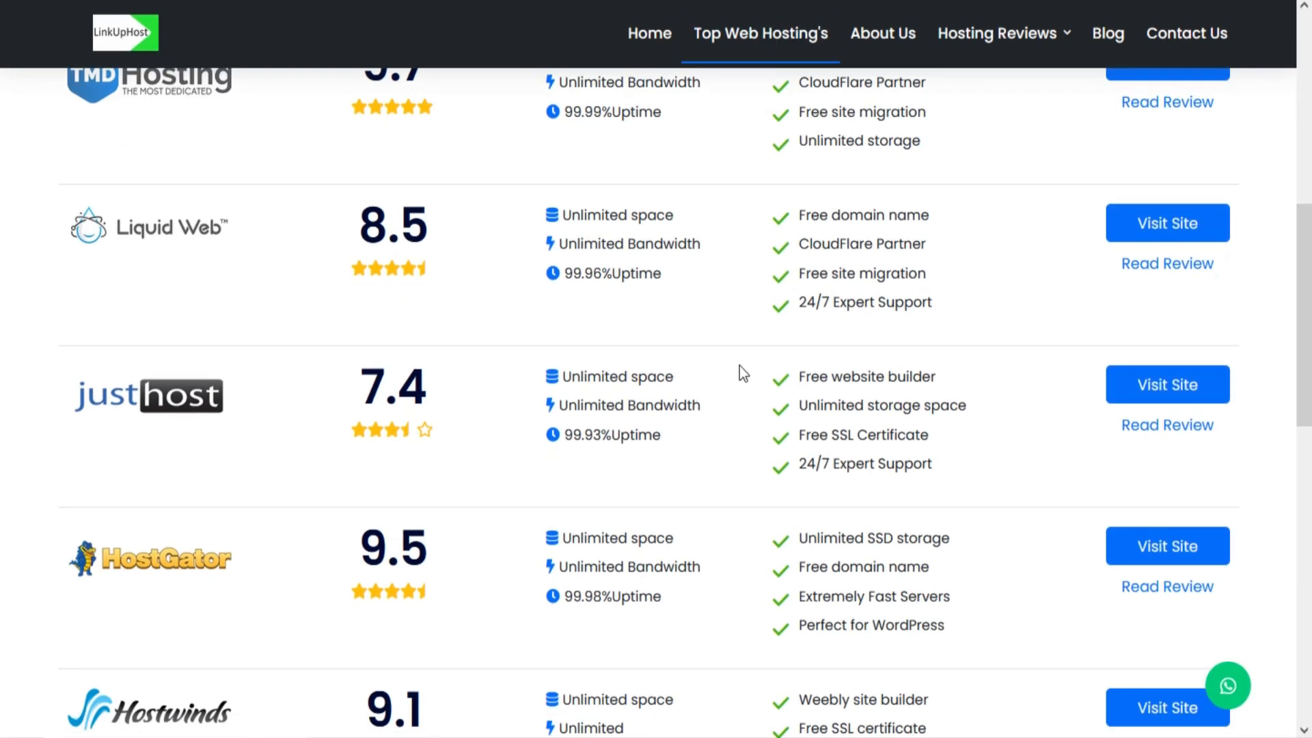
scroll(740, 367, "down", 4)
scroll(739, 366, "down", 8)
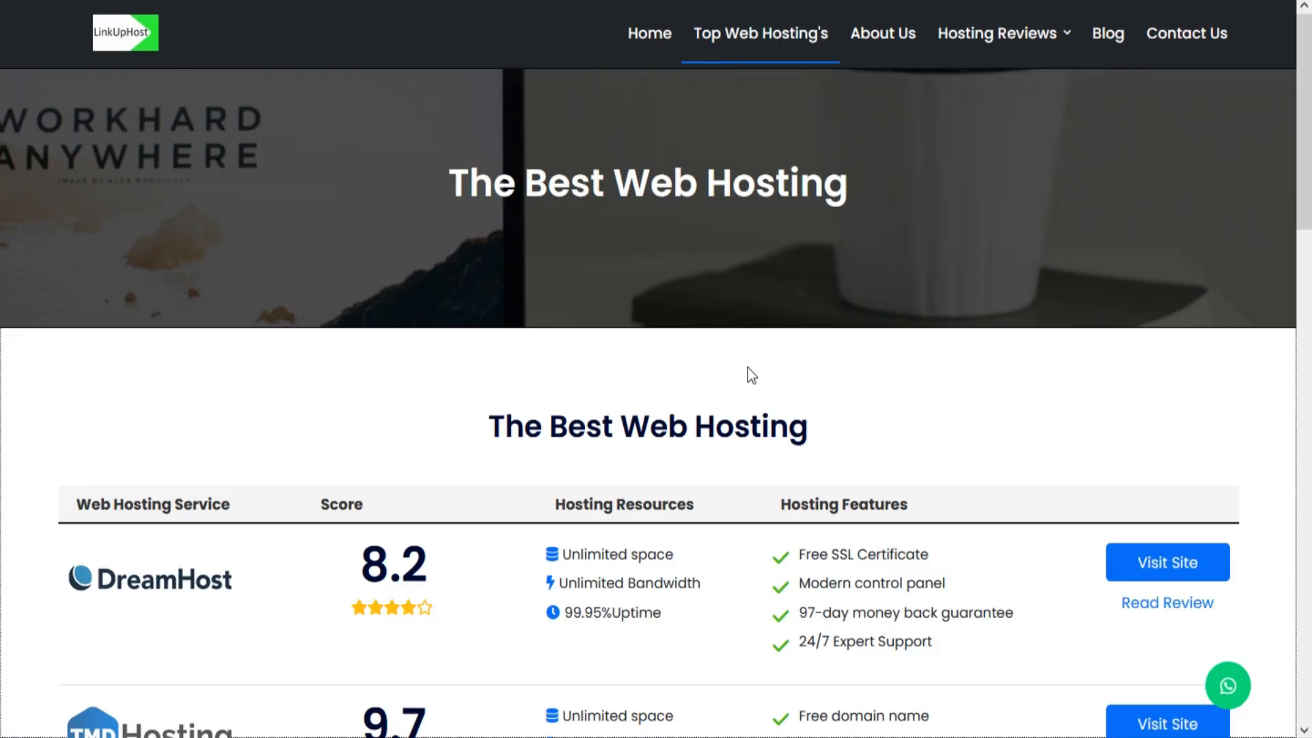
mouse_move(1045, 41)
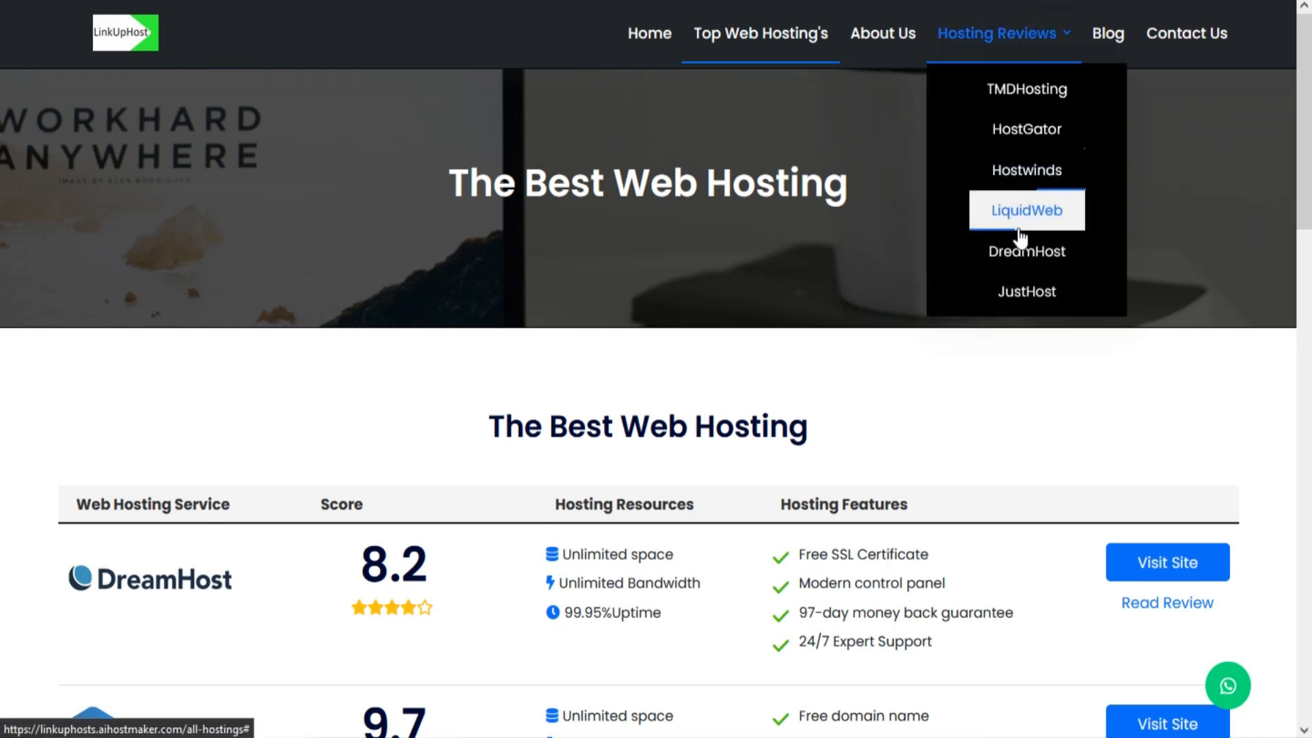